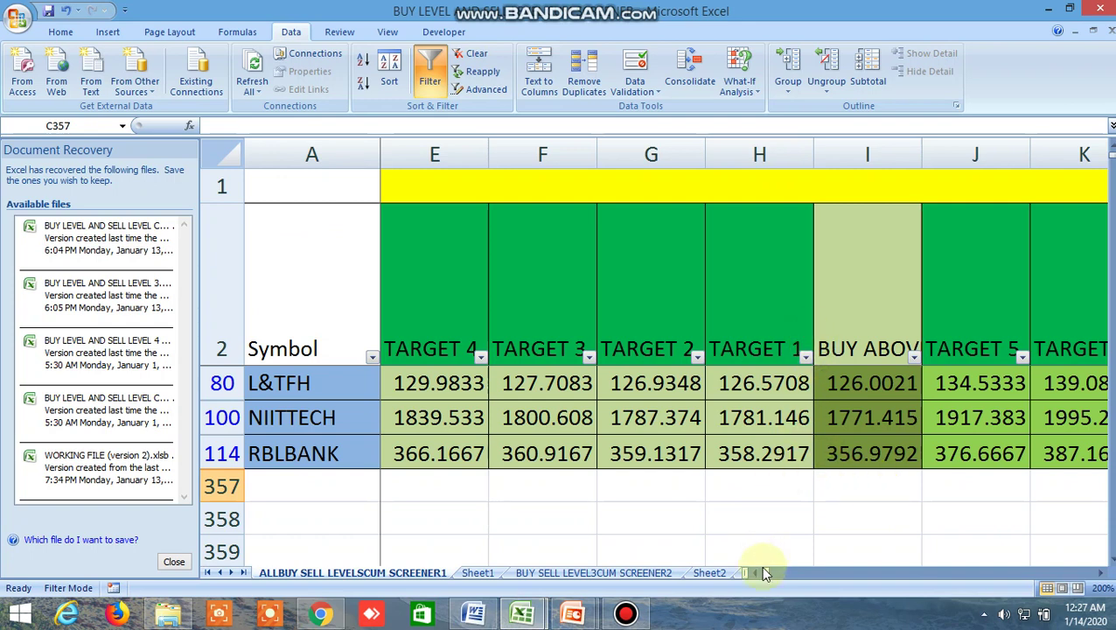
Review the HIGH, LOW and CLOSE columns and the BUY ABOVE header within the BUY LEVEL AND SELL LEVELS 1 section.
{"action": "left_click_drag", "start_coordinate": [768, 575], "coordinate": [750, 573]}
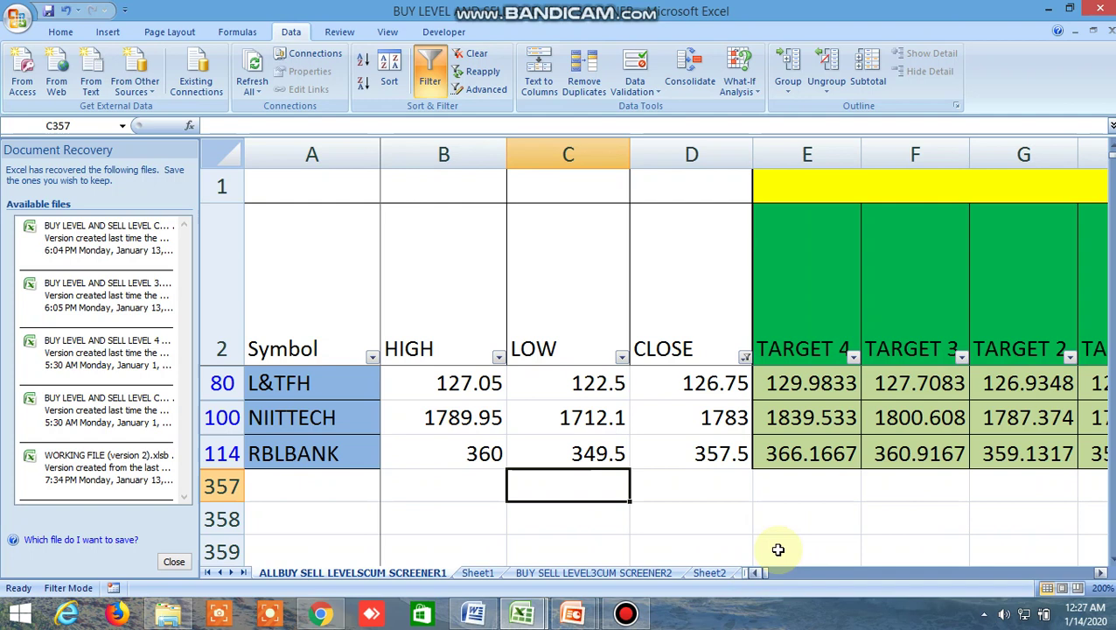
{"action": "left_click", "coordinate": [1101, 574]}
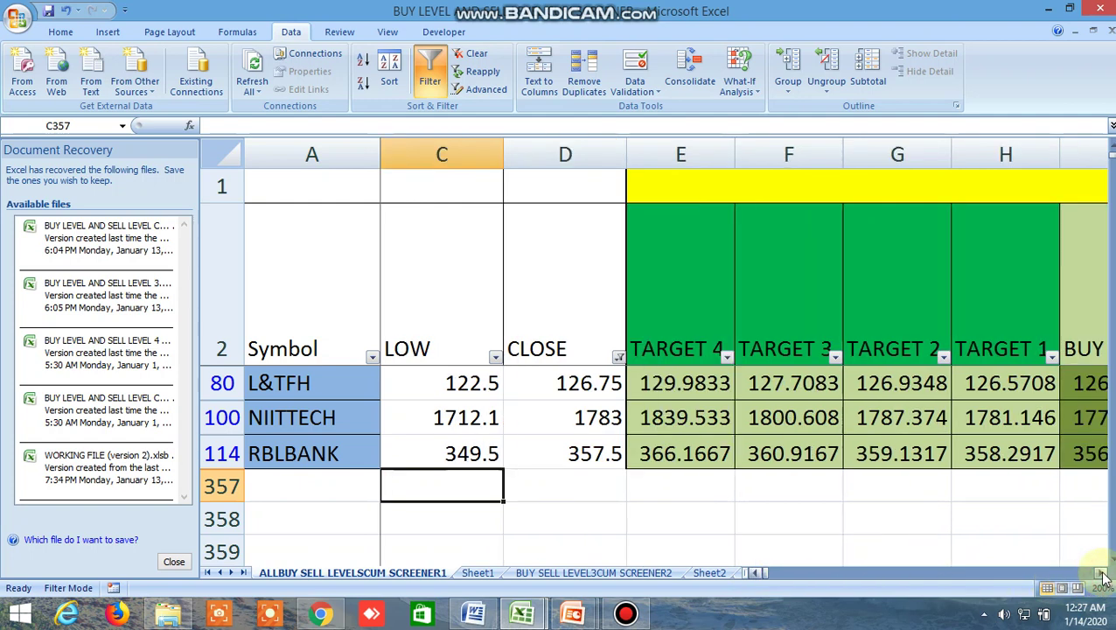
{"action": "left_click", "coordinate": [1101, 574]}
{"action": "left_click", "coordinate": [1101, 574]}
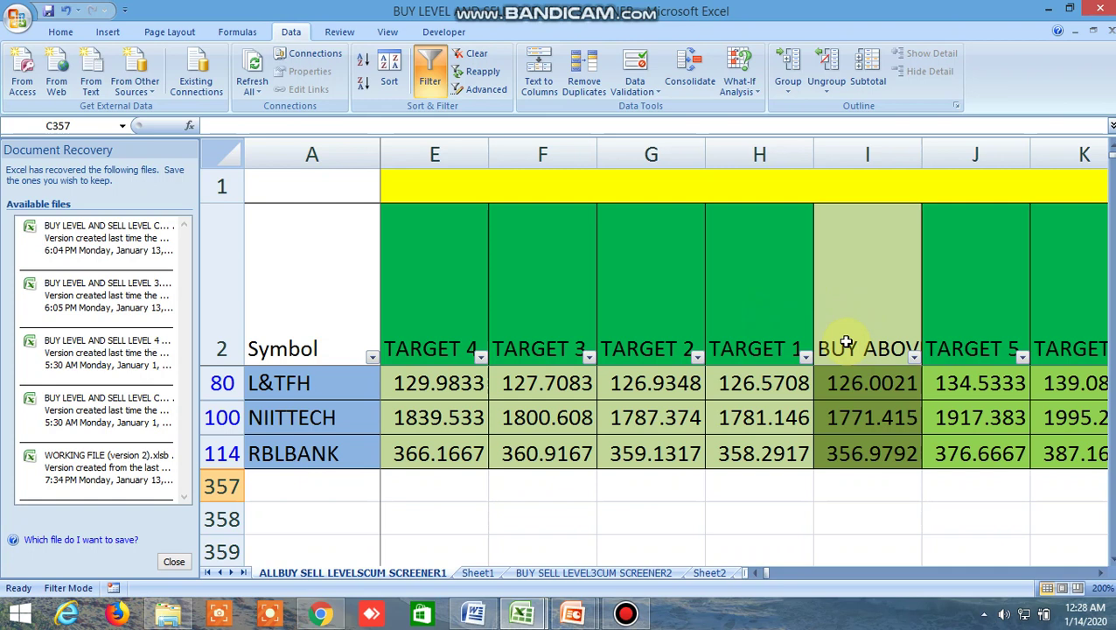
{"action": "left_click", "coordinate": [876, 302]}
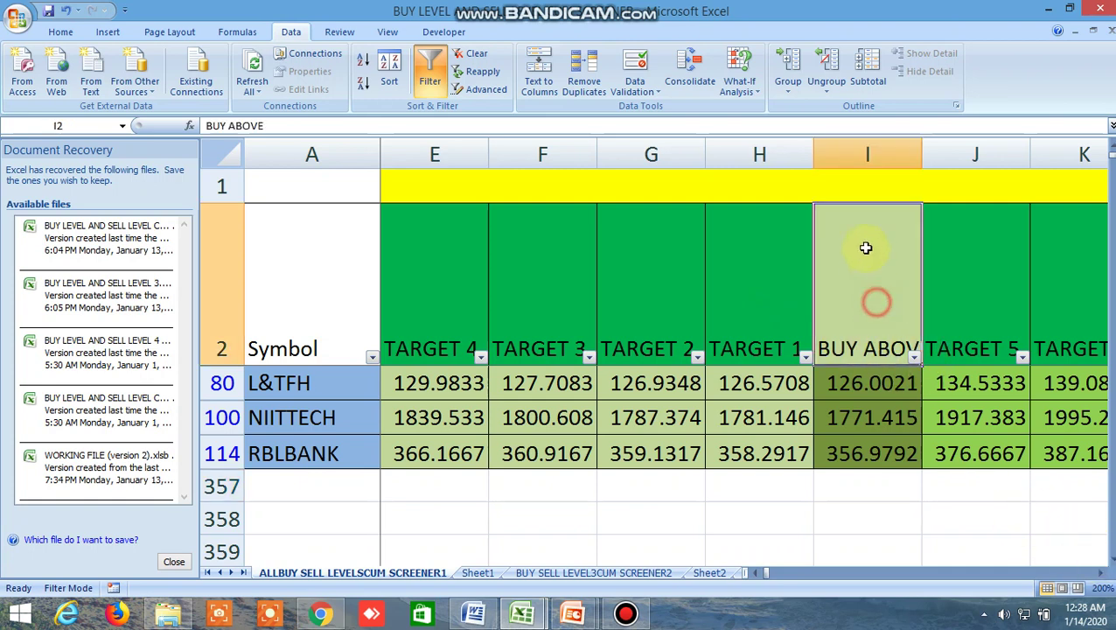
{"action": "left_click", "coordinate": [852, 186]}
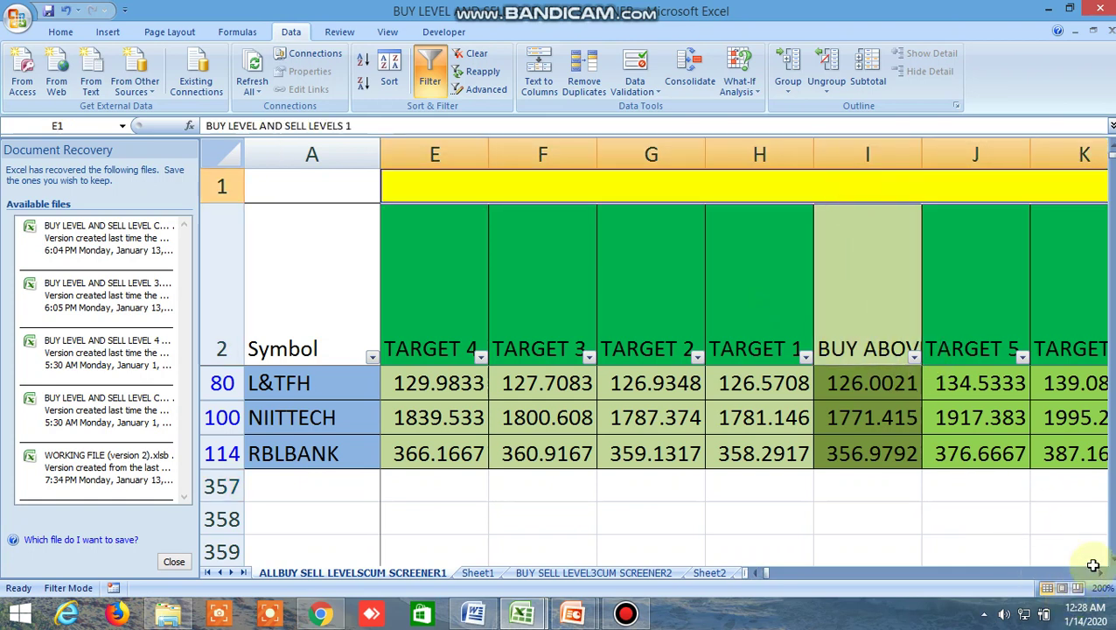
{"action": "left_click_drag", "start_coordinate": [1093, 564], "coordinate": [1093, 564]}
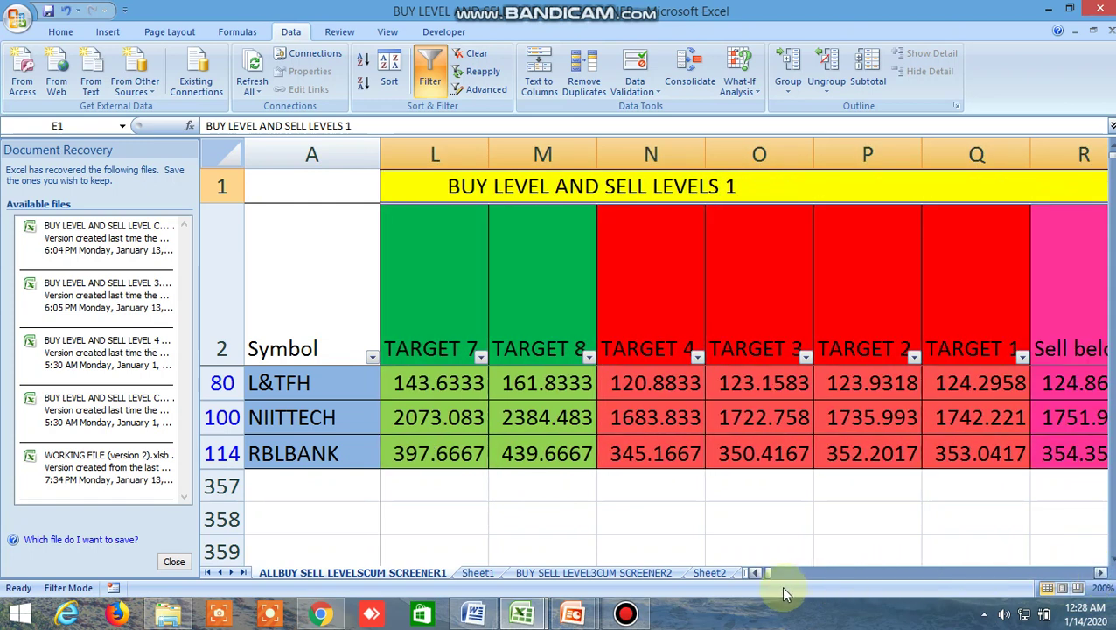
{"action": "left_click_drag", "start_coordinate": [766, 574], "coordinate": [760, 573]}
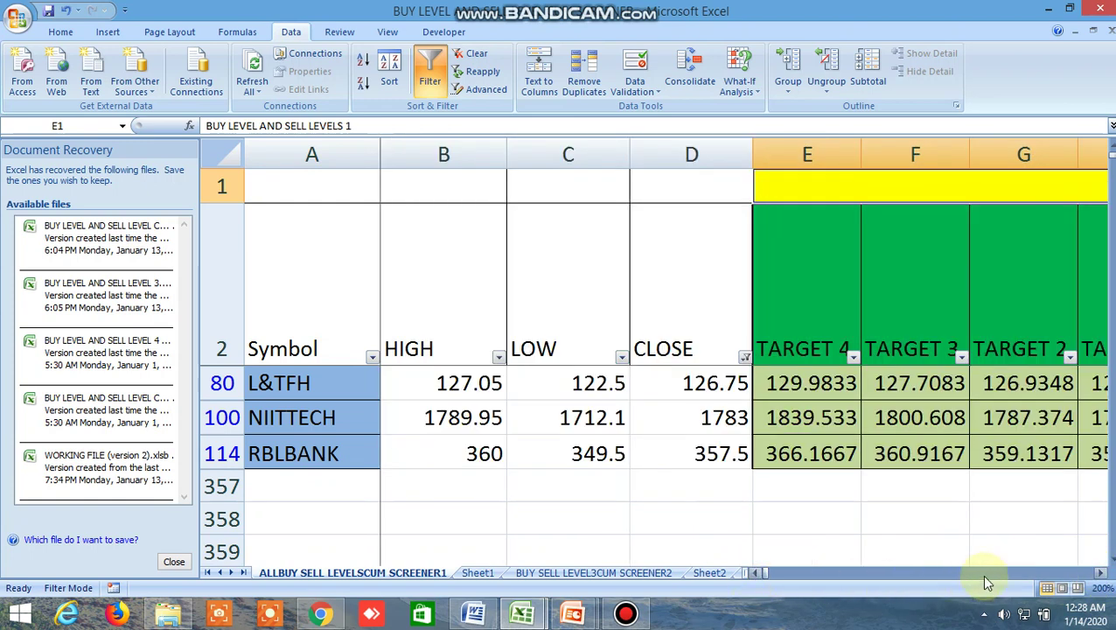
Examine the BUY ABOVE column and its surrounding green target columns for the filtered symbols.
{"action": "left_click_drag", "start_coordinate": [1101, 573], "coordinate": [1100, 573]}
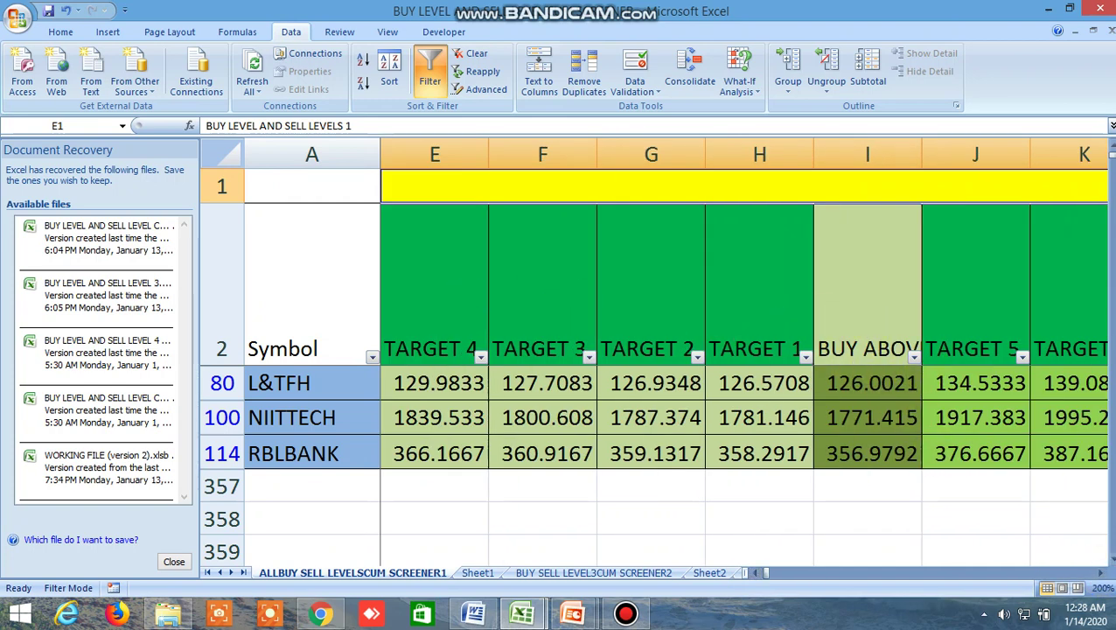
{"action": "left_click", "coordinate": [1100, 573]}
{"action": "left_click", "coordinate": [1100, 573]}
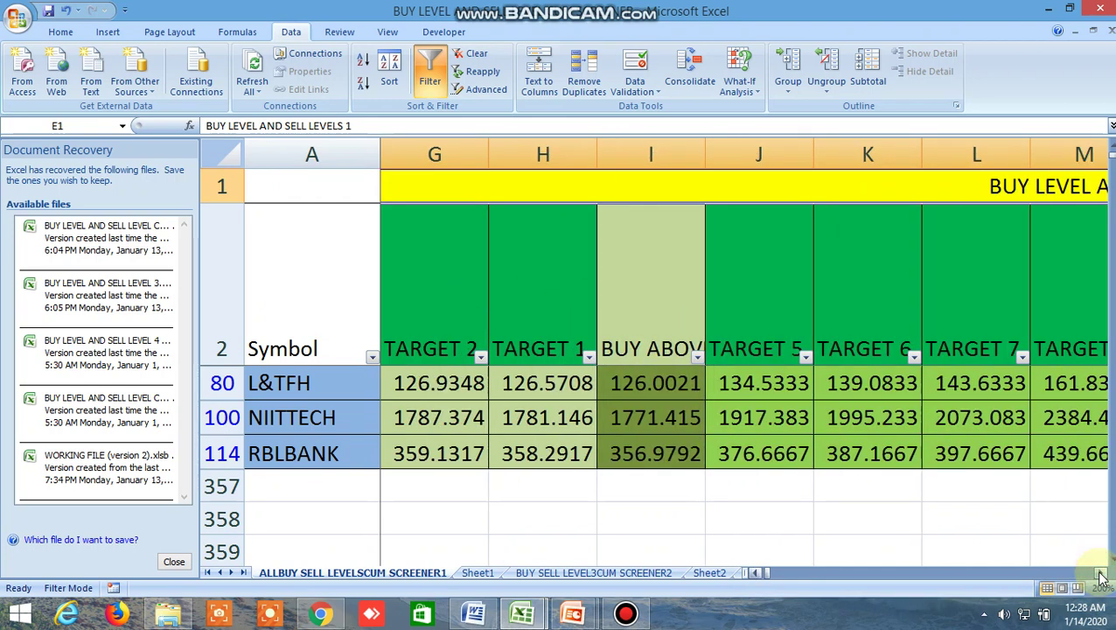
{"action": "left_click", "coordinate": [1100, 572]}
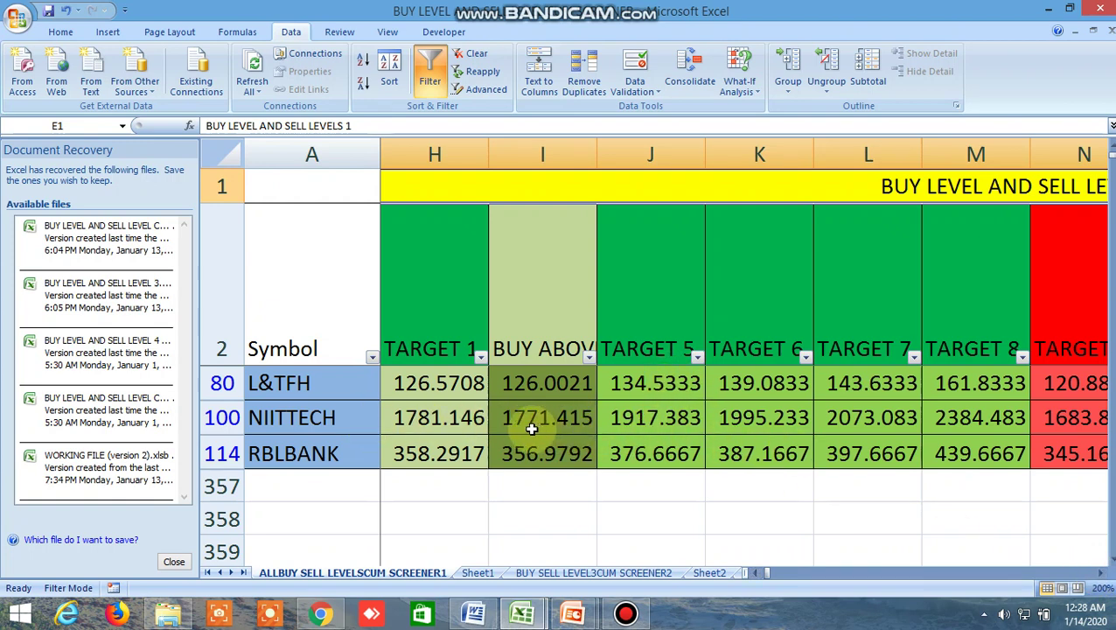
{"action": "left_click", "coordinate": [754, 573]}
{"action": "left_click", "coordinate": [752, 572]}
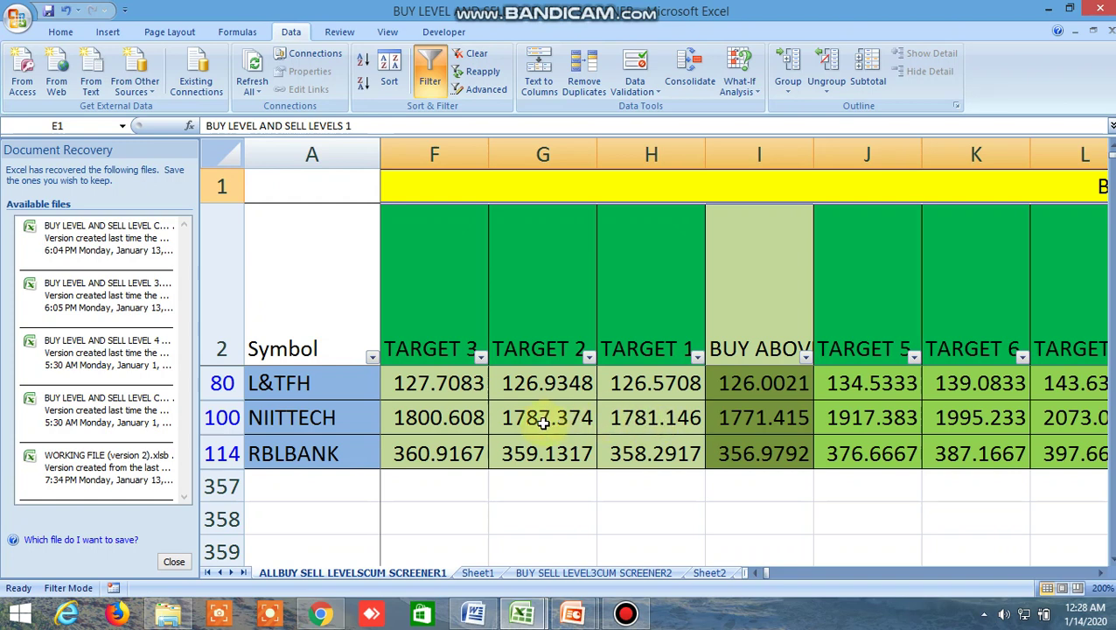
{"action": "left_click_drag", "start_coordinate": [763, 571], "coordinate": [767, 575]}
{"action": "left_click", "coordinate": [755, 572]}
{"action": "left_click", "coordinate": [756, 575]}
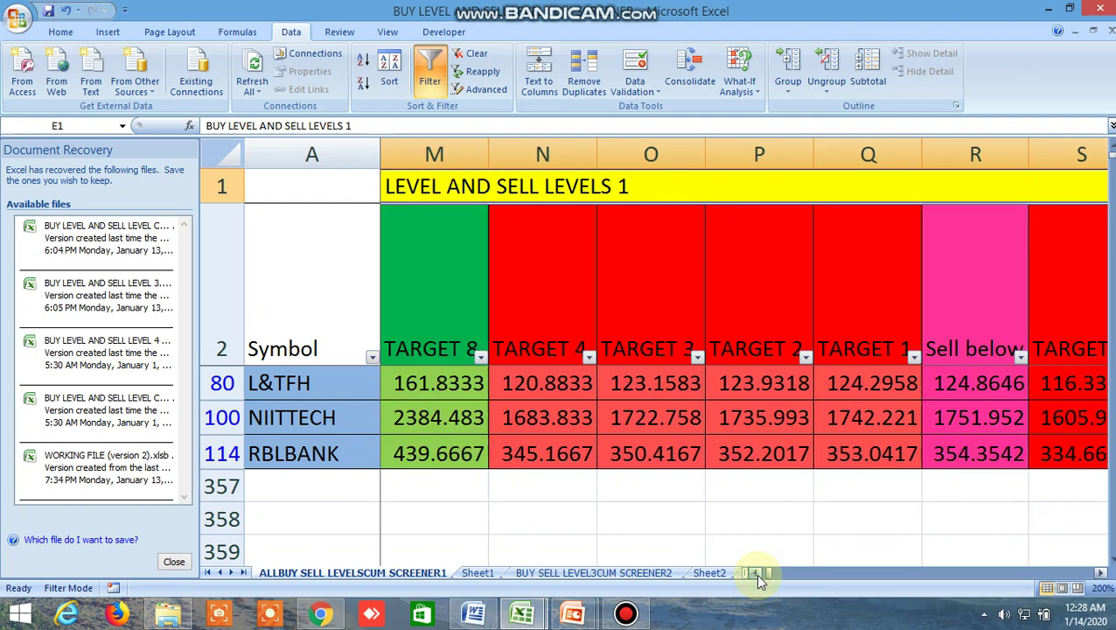
Examine the Sell below column with its red targets, and the columns comparing LTP with the buy level and targets.
{"action": "left_click", "coordinate": [1102, 573]}
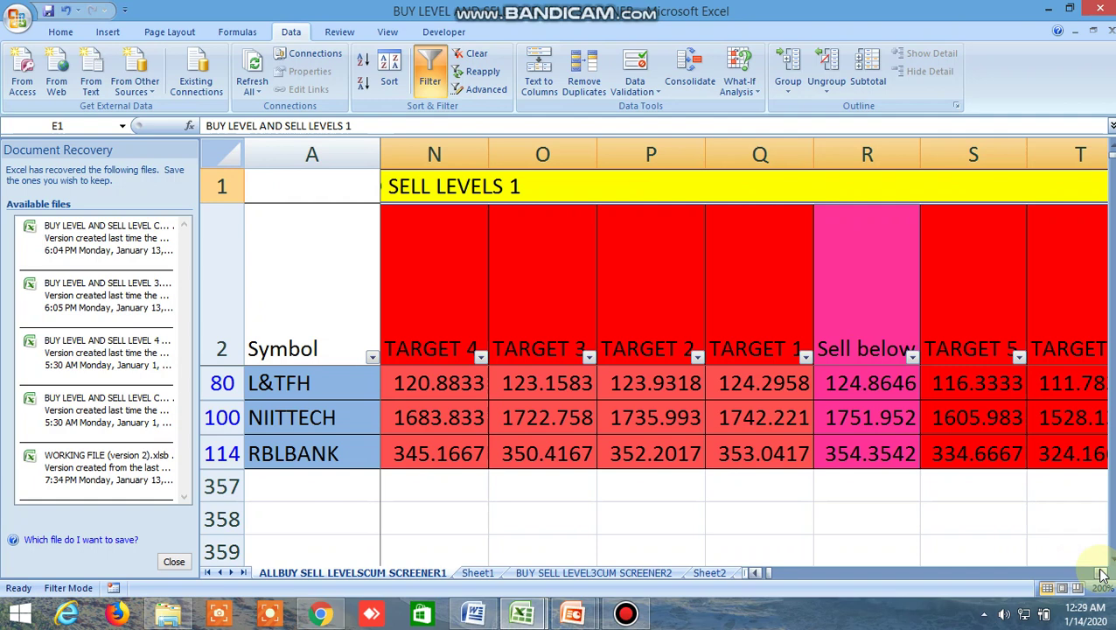
{"action": "left_click", "coordinate": [1102, 573]}
{"action": "left_click", "coordinate": [1102, 573]}
{"action": "left_click", "coordinate": [1102, 573]}
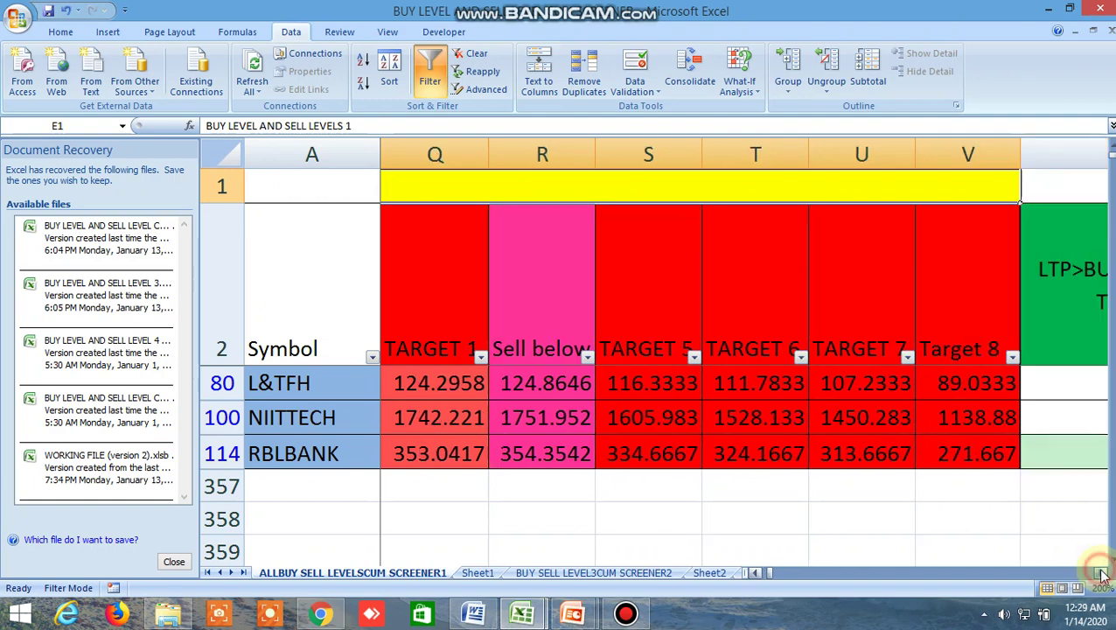
{"action": "left_click", "coordinate": [1102, 573]}
{"action": "left_click", "coordinate": [1102, 573]}
{"action": "left_click", "coordinate": [1102, 573]}
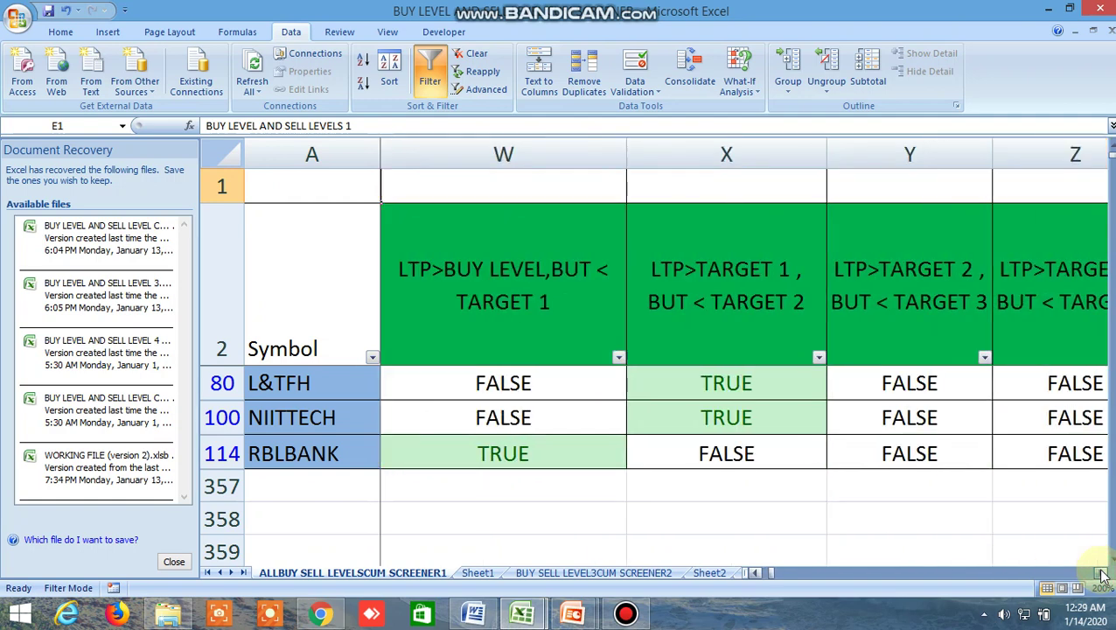
Examine the second set of buy and sell levels, from BUY ABOVE through the sell-side TARGET 3 column.
{"action": "left_click", "coordinate": [1102, 573]}
{"action": "left_click", "coordinate": [1102, 573]}
{"action": "left_click", "coordinate": [1102, 573]}
{"action": "left_click", "coordinate": [1102, 573]}
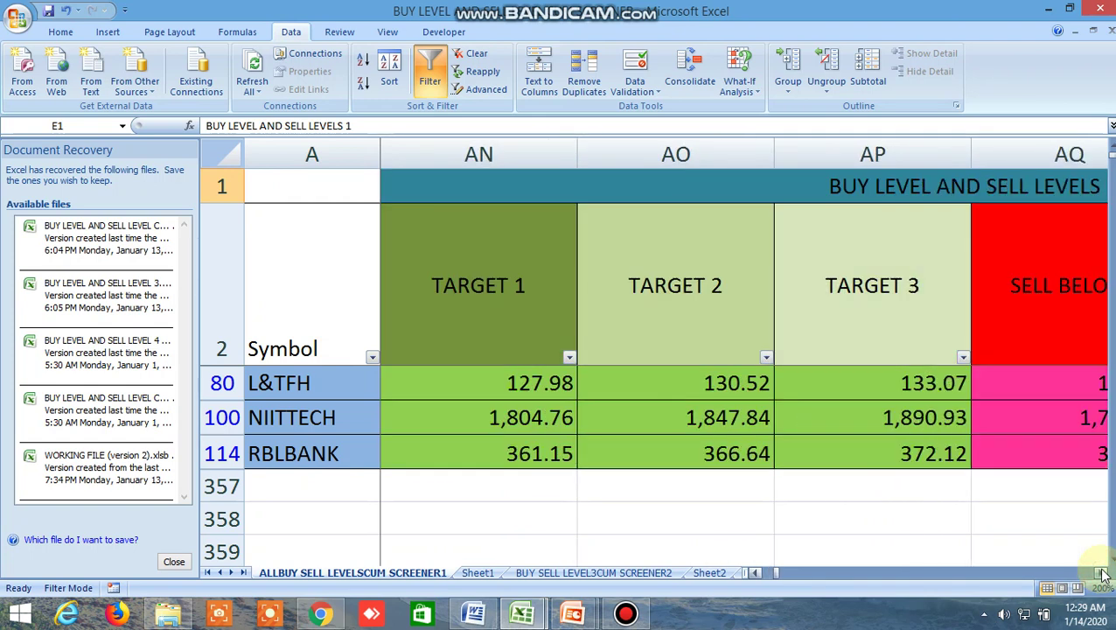
{"action": "left_click", "coordinate": [756, 573]}
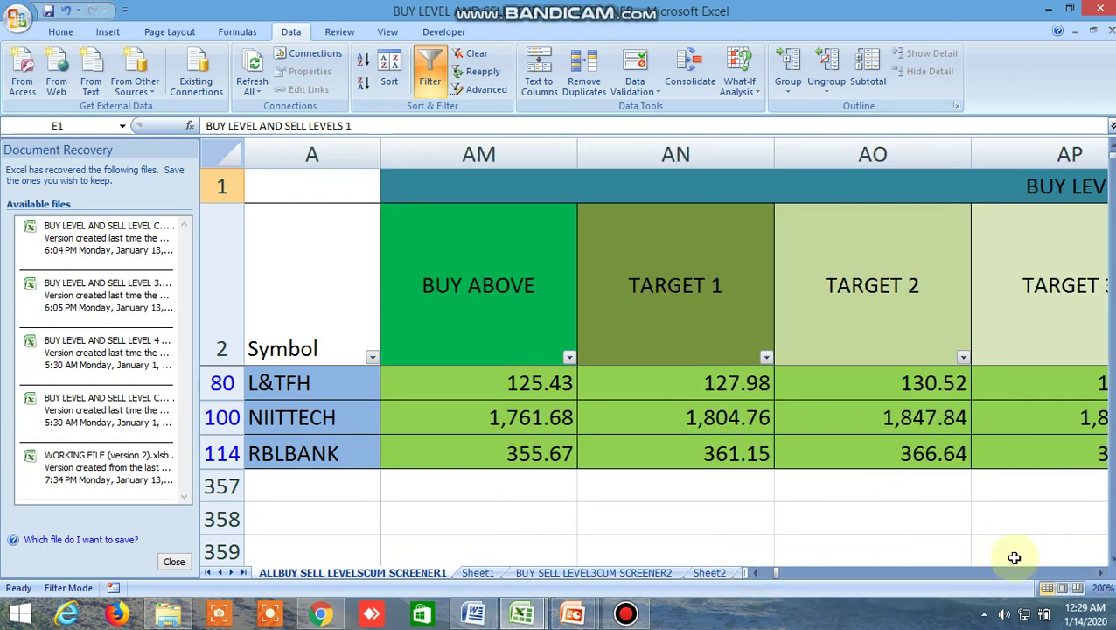
{"action": "left_click", "coordinate": [1102, 573]}
{"action": "left_click", "coordinate": [1102, 572]}
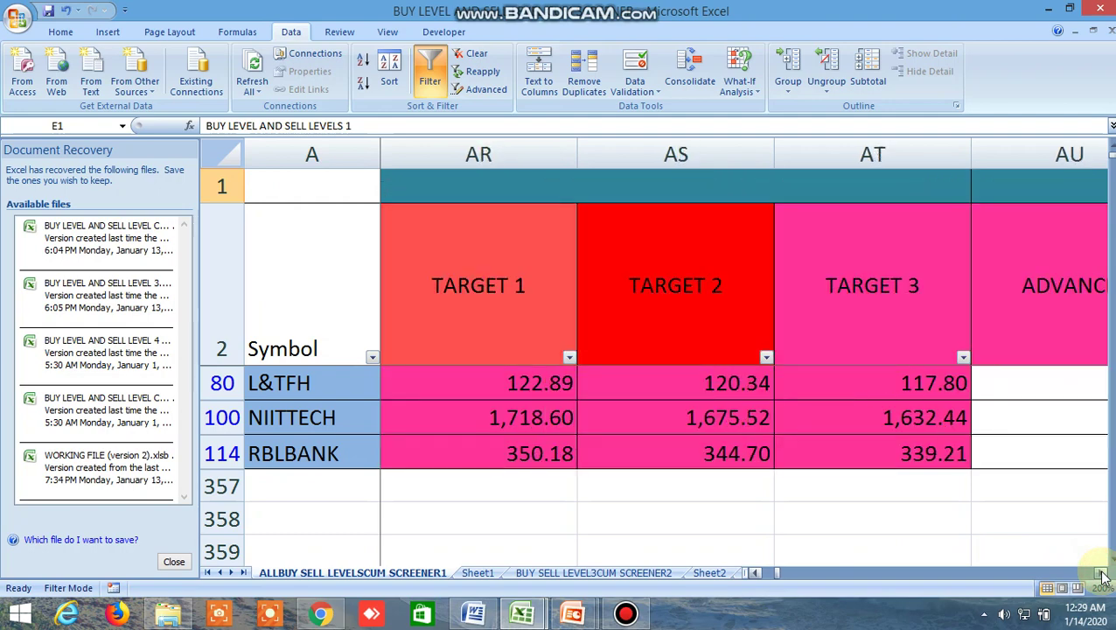
{"action": "left_click", "coordinate": [1102, 572]}
{"action": "left_click", "coordinate": [1102, 573]}
{"action": "left_click", "coordinate": [1102, 572]}
{"action": "left_click", "coordinate": [1102, 573]}
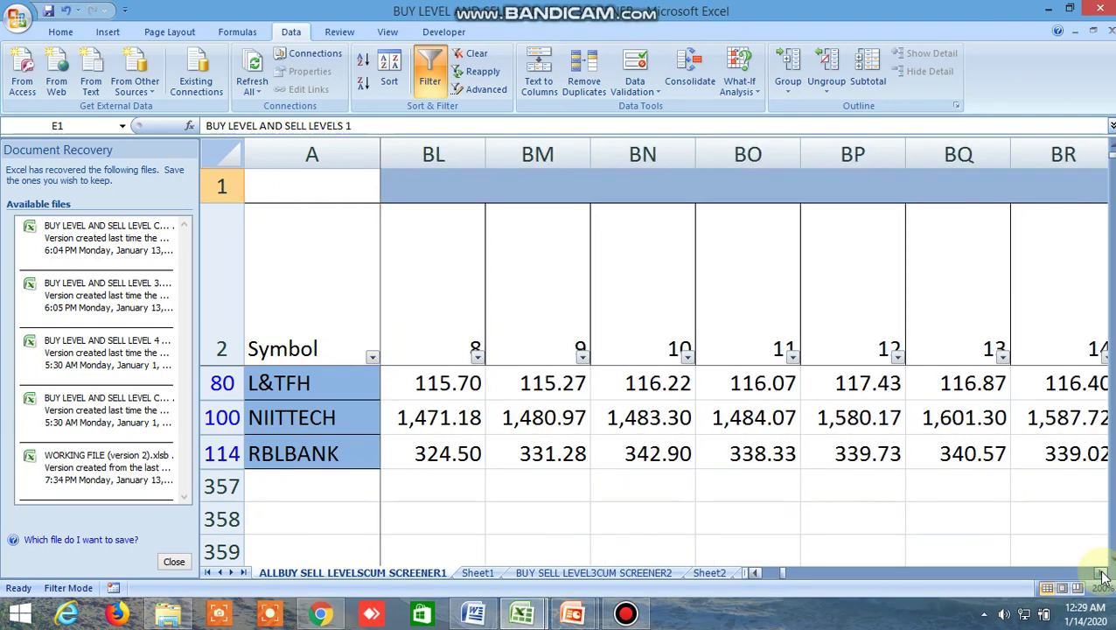
Examine the R1 to R7 and S1 to S5 columns of BUY LEVEL AND SELL LEVELS 3, selecting the R1 header.
{"action": "left_click_drag", "start_coordinate": [1102, 573], "coordinate": [1103, 574]}
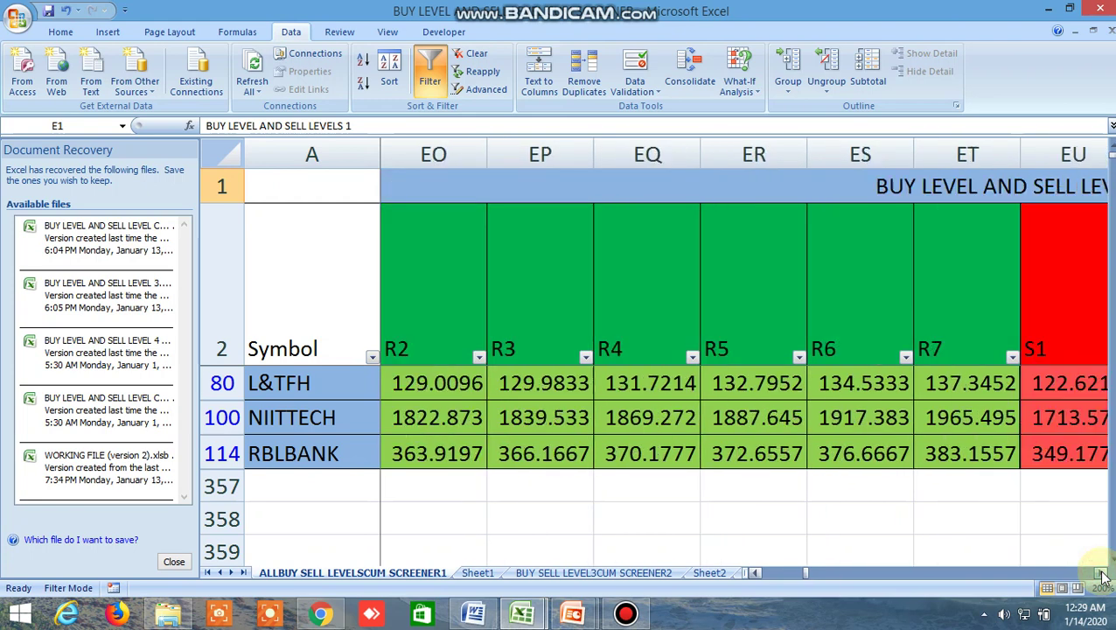
{"action": "left_click", "coordinate": [757, 573]}
{"action": "left_click", "coordinate": [757, 573]}
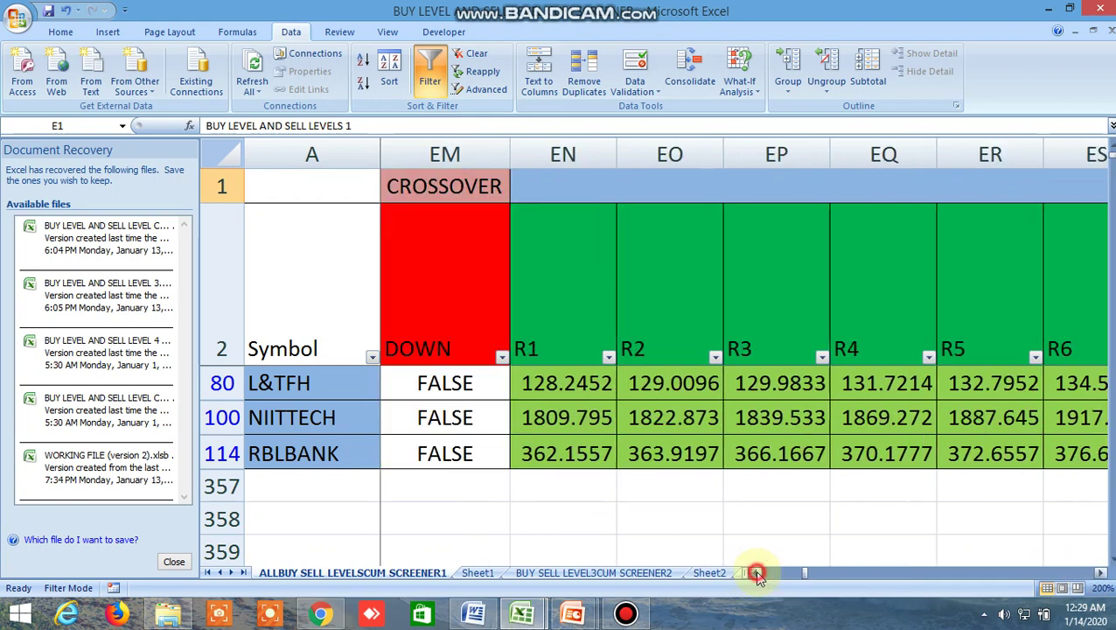
{"action": "left_click", "coordinate": [565, 291]}
{"action": "left_click", "coordinate": [1102, 574]}
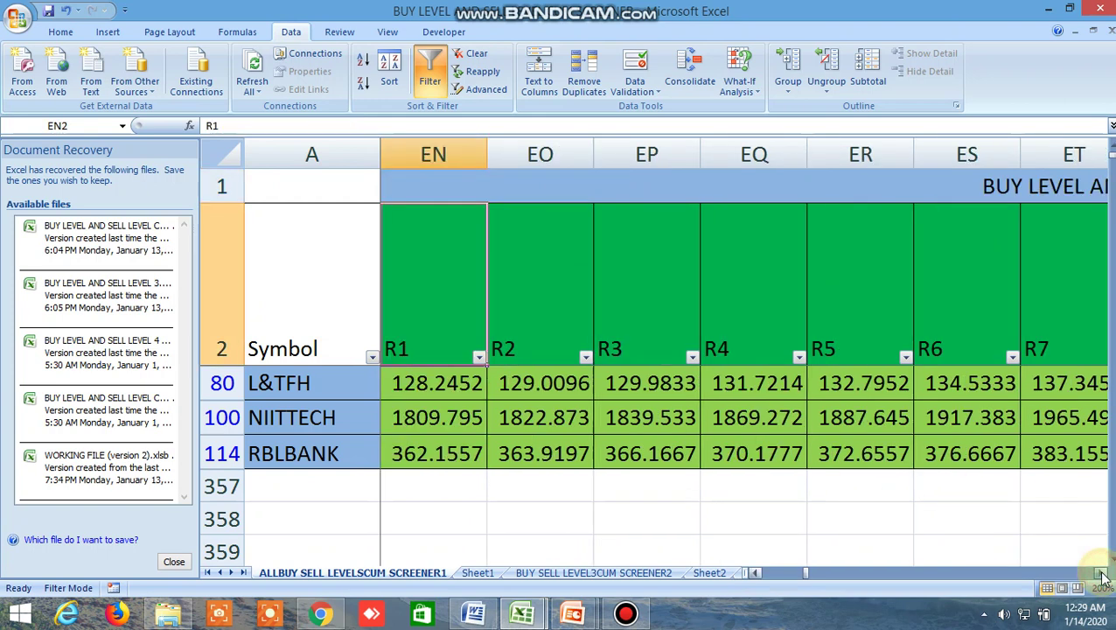
{"action": "left_click", "coordinate": [1102, 575]}
{"action": "left_click", "coordinate": [1103, 574]}
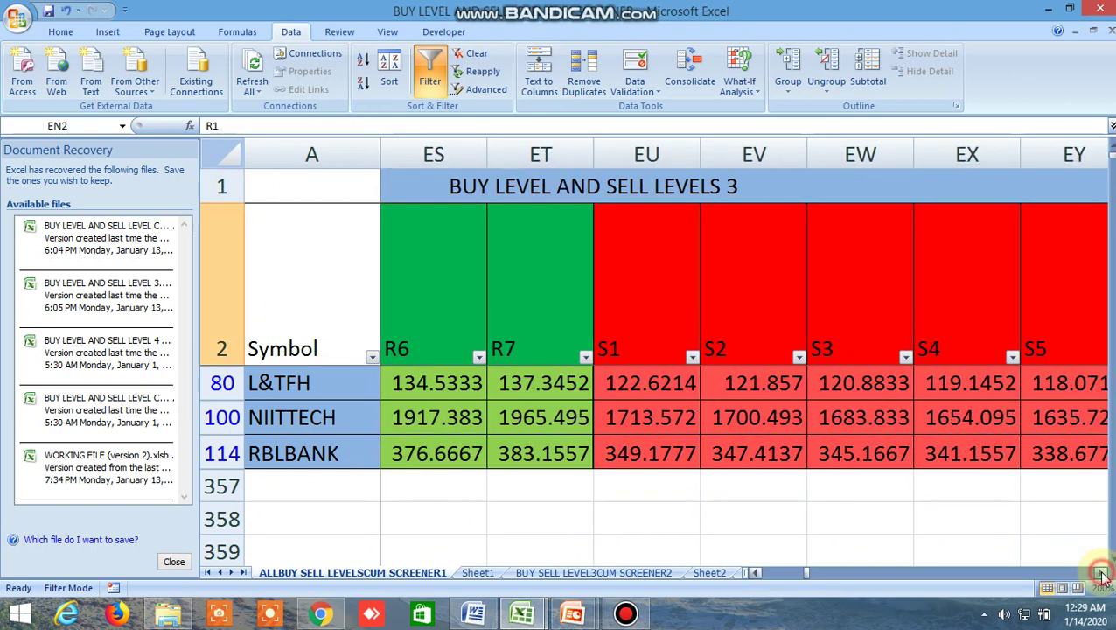
{"action": "left_click", "coordinate": [625, 321]}
{"action": "left_click_drag", "start_coordinate": [804, 572], "coordinate": [802, 571]}
{"action": "left_click", "coordinate": [951, 315]}
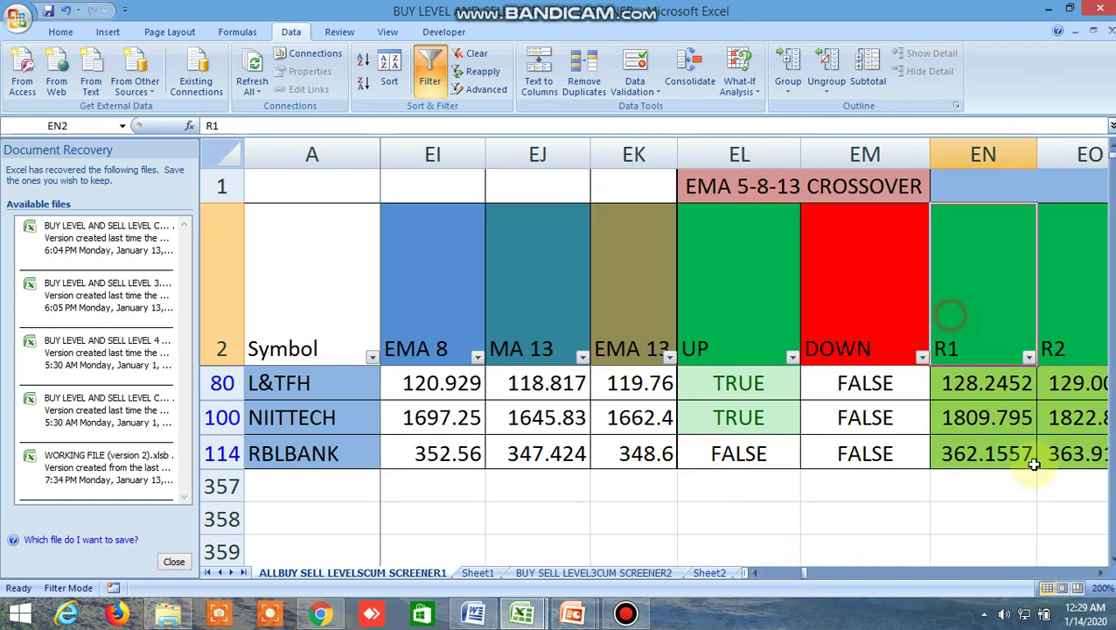
Examine the PIVOT POINT section's R1 to R3 and S1 to S3 columns for the filtered symbols.
{"action": "left_click", "coordinate": [1102, 575]}
{"action": "left_click", "coordinate": [1103, 574]}
{"action": "left_click", "coordinate": [1103, 575]}
{"action": "left_click_drag", "start_coordinate": [1103, 575], "coordinate": [1103, 575]}
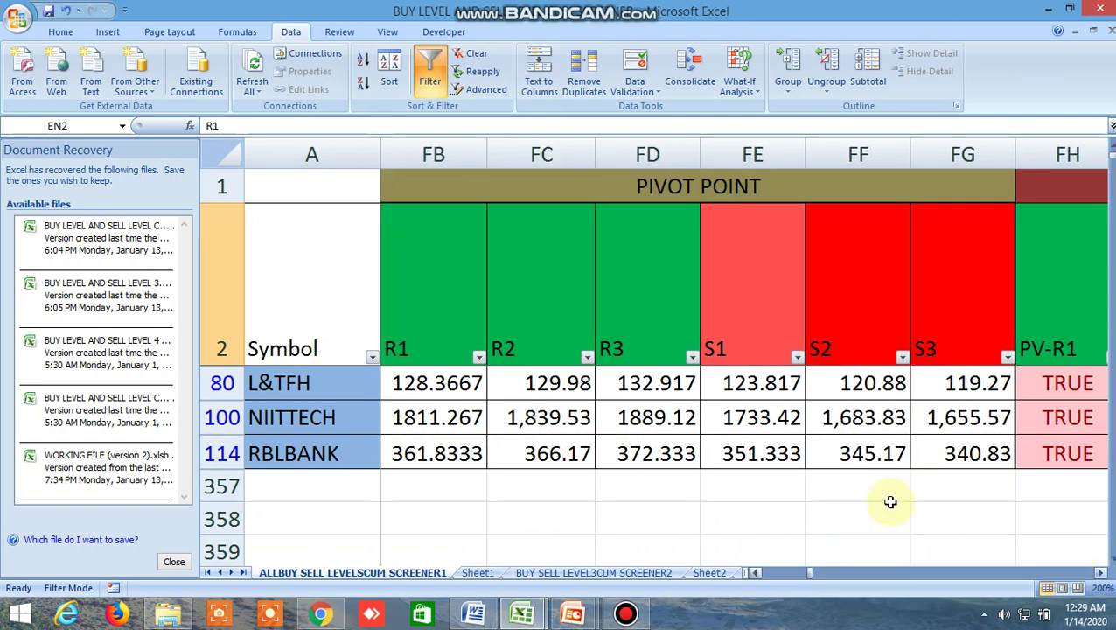
{"action": "left_click", "coordinate": [1101, 574]}
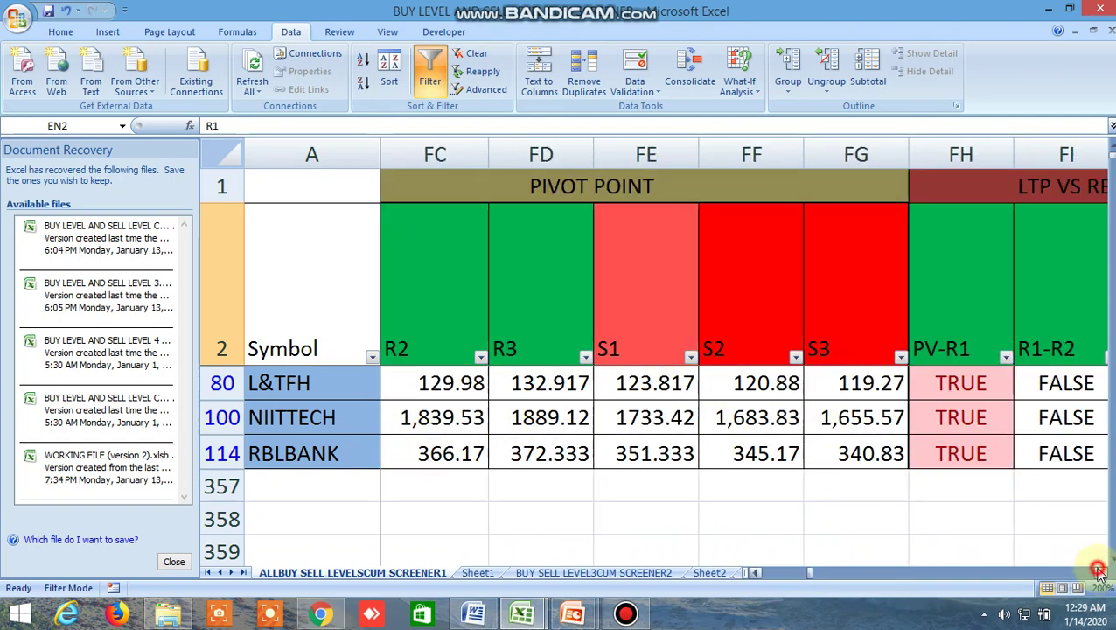
Examine the indicator sections from BOLLINGERBAND and PRICE CHANNEL through TIRONE LEVEL.
{"action": "left_click", "coordinate": [1102, 575]}
{"action": "left_click", "coordinate": [1101, 574]}
{"action": "left_click", "coordinate": [1101, 575]}
{"action": "left_click", "coordinate": [1101, 574]}
{"action": "left_click", "coordinate": [1101, 574]}
{"action": "left_click", "coordinate": [1101, 575]}
{"action": "left_click_drag", "start_coordinate": [1101, 575], "coordinate": [1101, 574]}
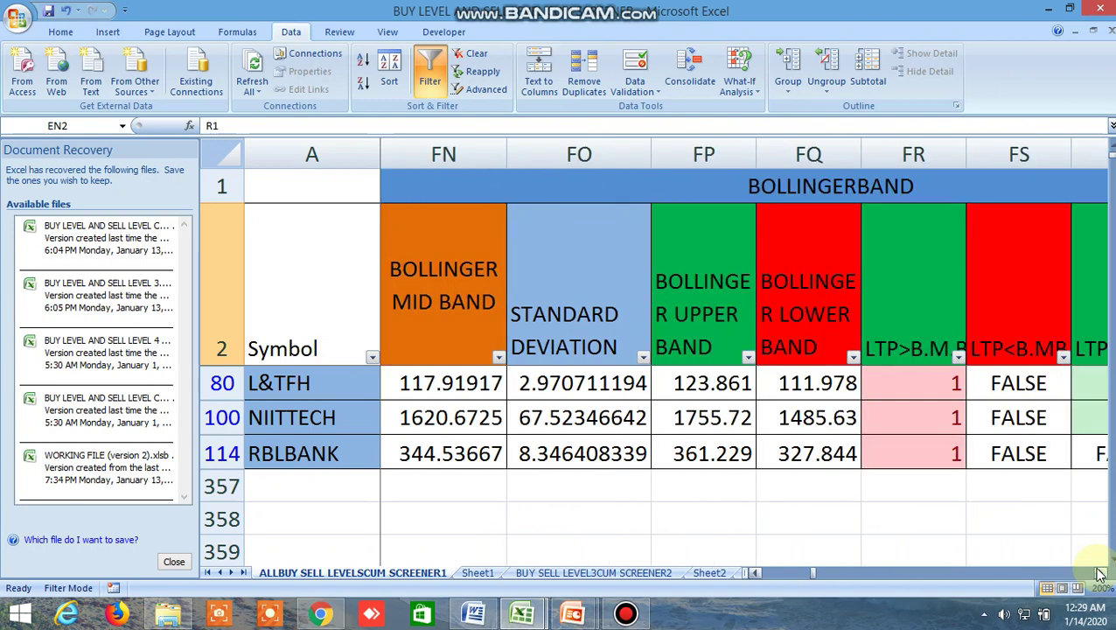
{"action": "left_click", "coordinate": [1101, 574]}
{"action": "left_click_drag", "start_coordinate": [1102, 575], "coordinate": [1101, 574]}
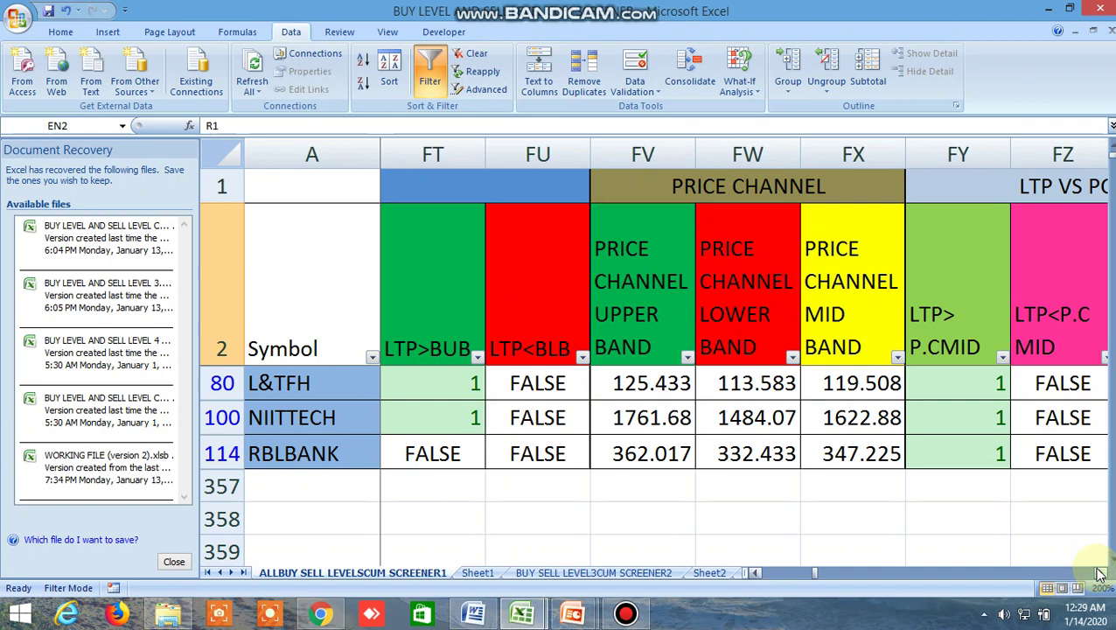
{"action": "left_click", "coordinate": [1101, 575]}
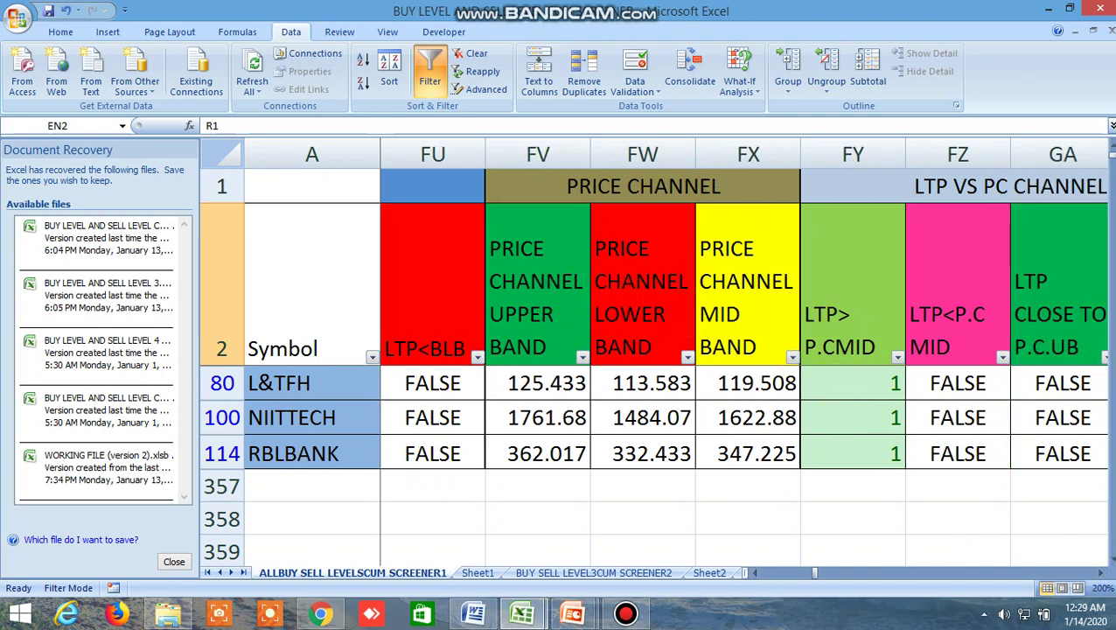
{"action": "left_click_drag", "start_coordinate": [1101, 575], "coordinate": [1102, 575]}
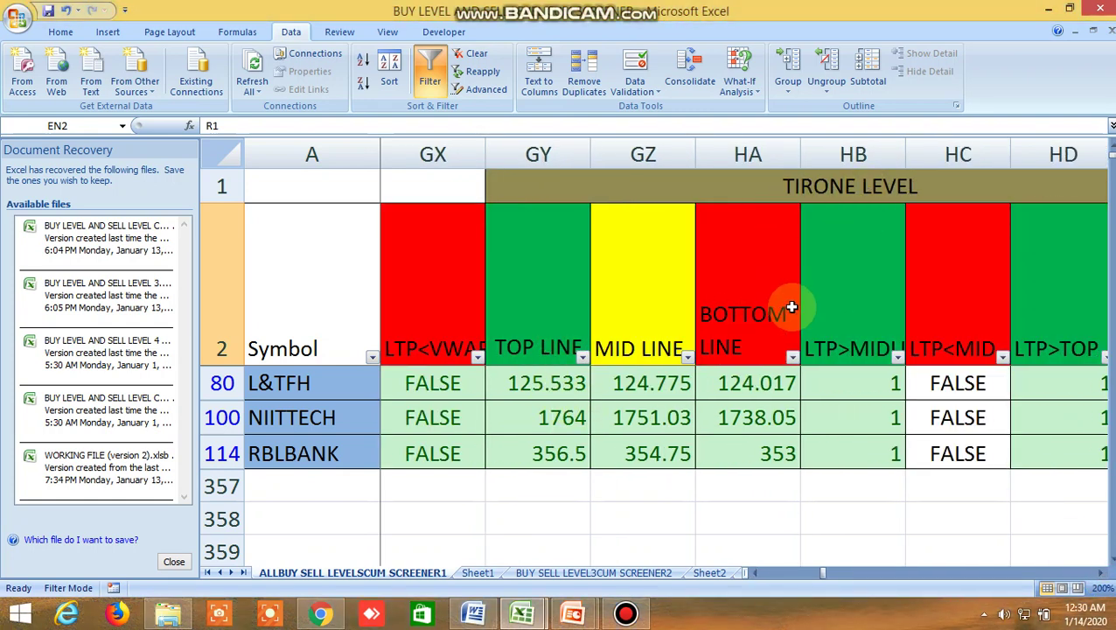
Go back to the HIGH, LOW and CLOSE columns and turn off the table's filter.
{"action": "left_click_drag", "start_coordinate": [822, 574], "coordinate": [754, 570]}
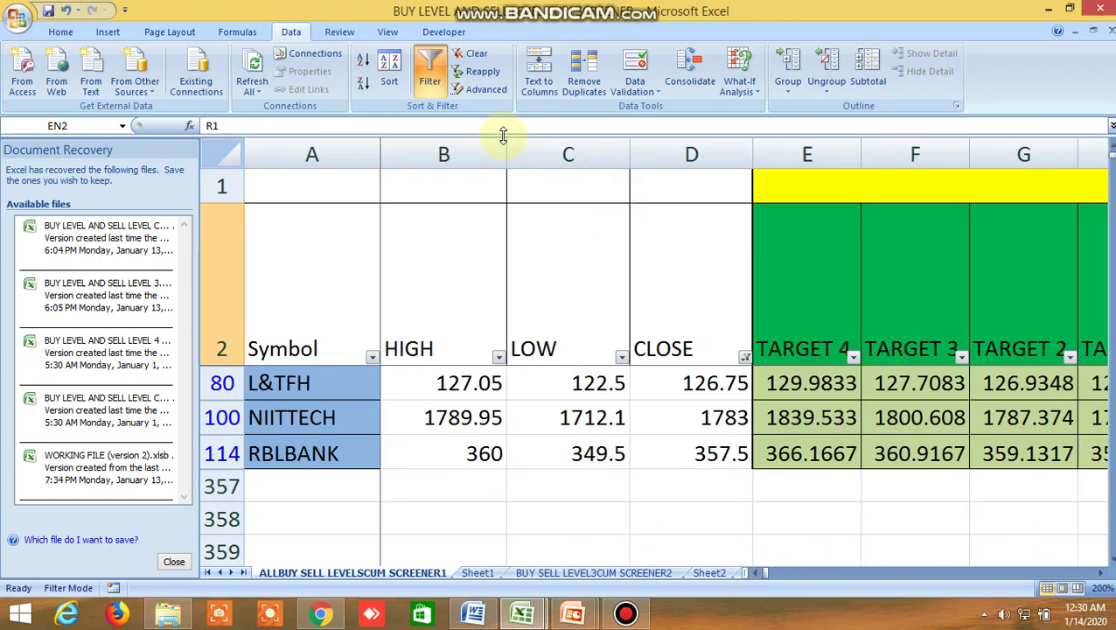
{"action": "left_click", "coordinate": [429, 77]}
Locate the NIFTY & BANKNIFTY section below the commodities and check the BANKNIFTY FUT and nifty fut symbol cells.
{"action": "scroll", "coordinate": [730, 516], "scroll_direction": "down", "scroll_amount": 20}
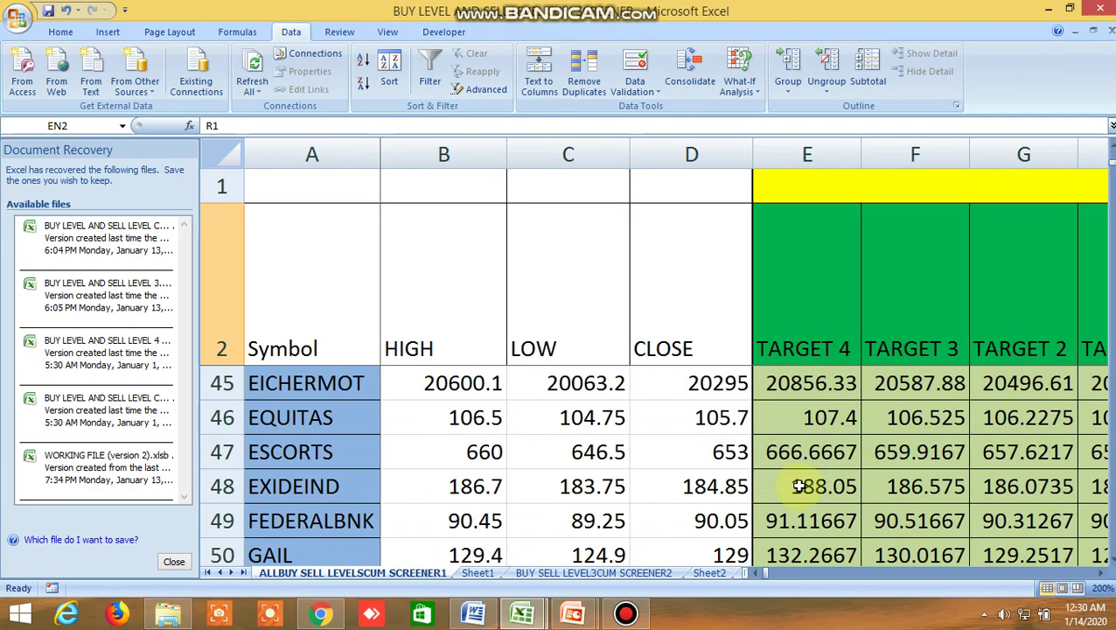
{"action": "scroll", "coordinate": [800, 486], "scroll_direction": "down", "scroll_amount": 18}
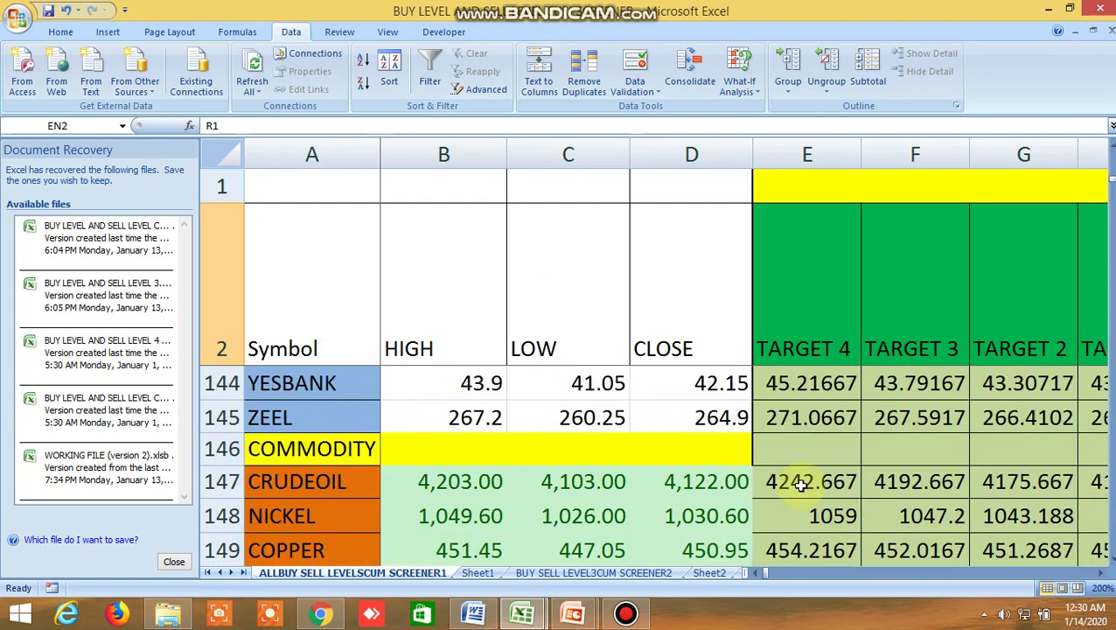
{"action": "left_click", "coordinate": [293, 425]}
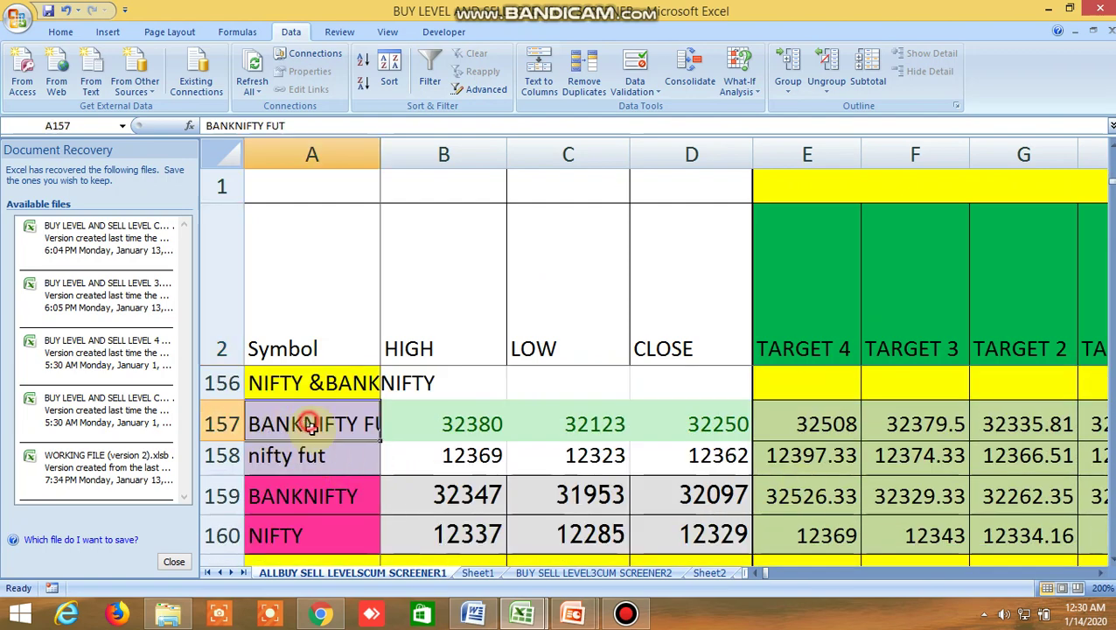
{"action": "left_click", "coordinate": [315, 456]}
{"action": "left_click", "coordinate": [337, 423]}
{"action": "left_click", "coordinate": [335, 455]}
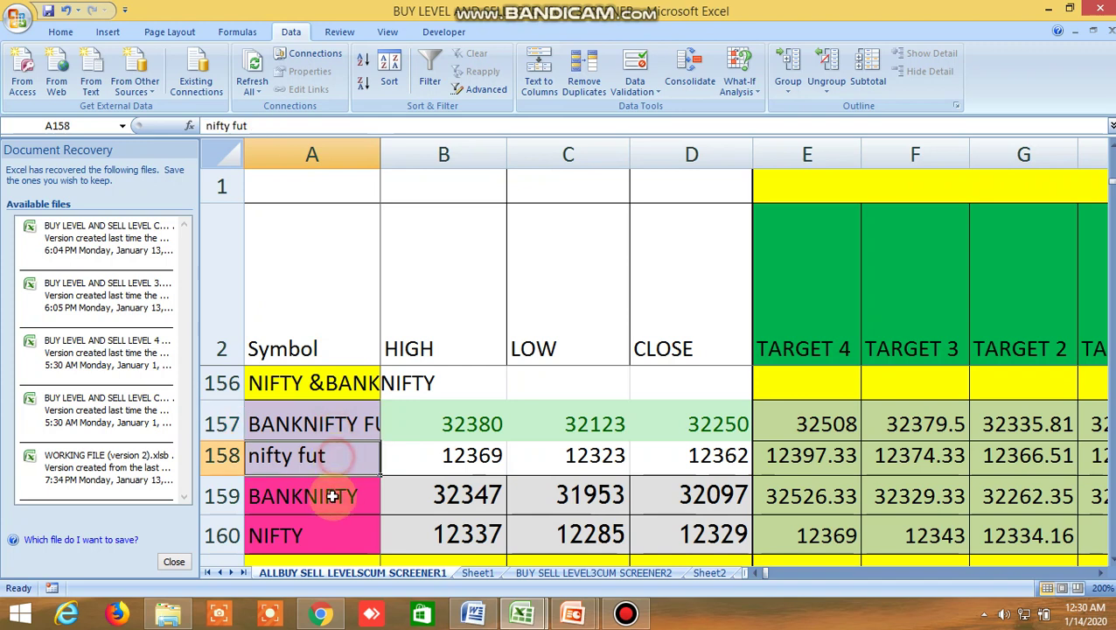
Check the BANKNIFTY and NIFTY symbol cells and examine the index rows' target columns in the first buy and sell levels section.
{"action": "left_click", "coordinate": [327, 496]}
{"action": "left_click", "coordinate": [322, 530]}
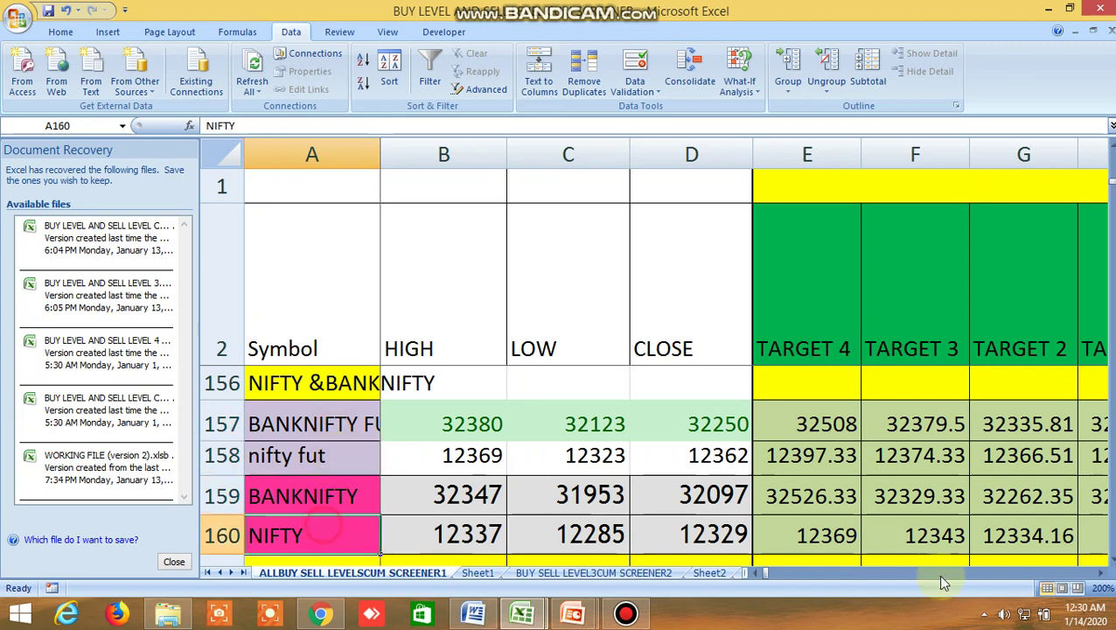
{"action": "left_click", "coordinate": [1101, 574]}
{"action": "left_click", "coordinate": [1101, 575]}
{"action": "left_click", "coordinate": [1101, 574]}
{"action": "left_click", "coordinate": [1101, 575]}
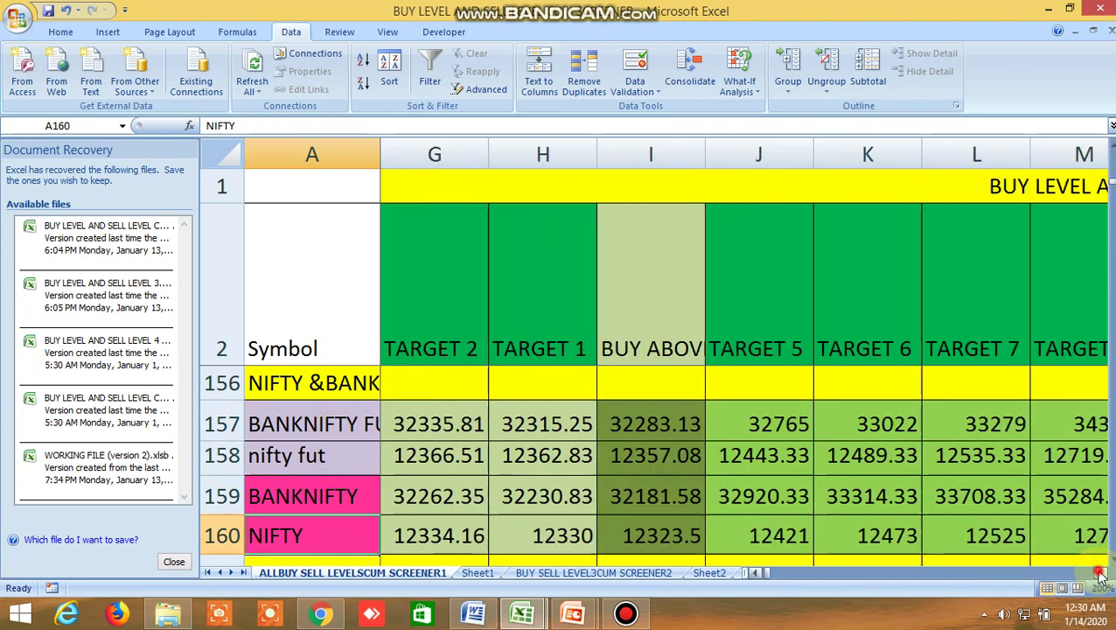
{"action": "left_click", "coordinate": [1101, 575]}
{"action": "left_click", "coordinate": [1102, 574]}
{"action": "left_click", "coordinate": [1101, 575]}
{"action": "left_click", "coordinate": [1101, 575]}
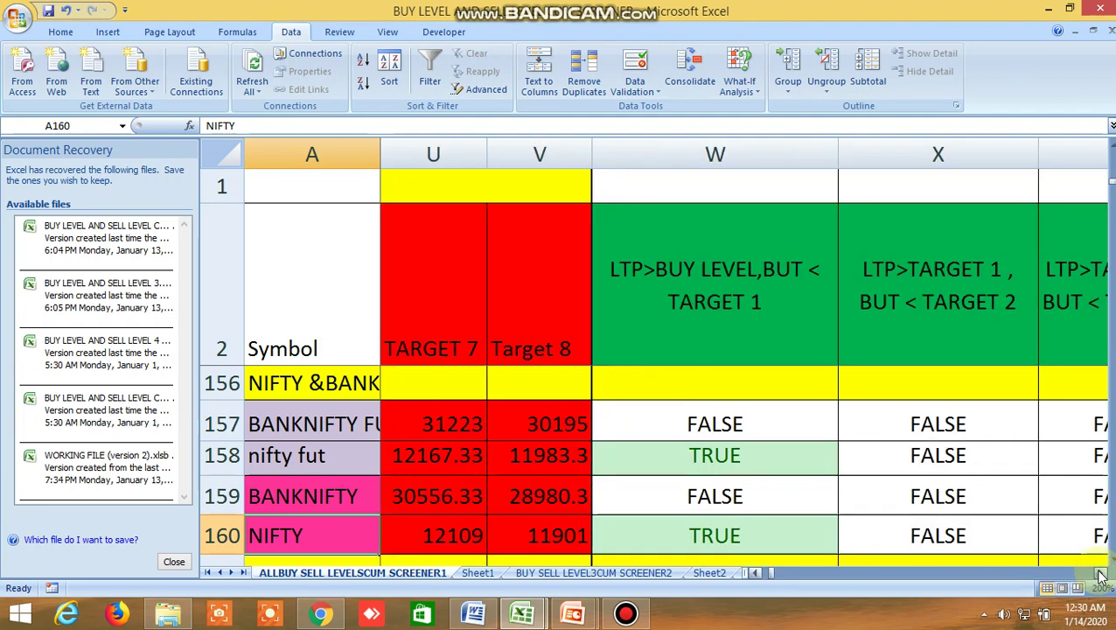
Examine the index rows' LTP condition columns and the targets under BUY LEVEL AND SELL LEVELS 2.
{"action": "left_click", "coordinate": [1101, 575]}
{"action": "left_click", "coordinate": [1101, 574]}
{"action": "left_click", "coordinate": [1101, 574]}
{"action": "left_click", "coordinate": [1101, 575]}
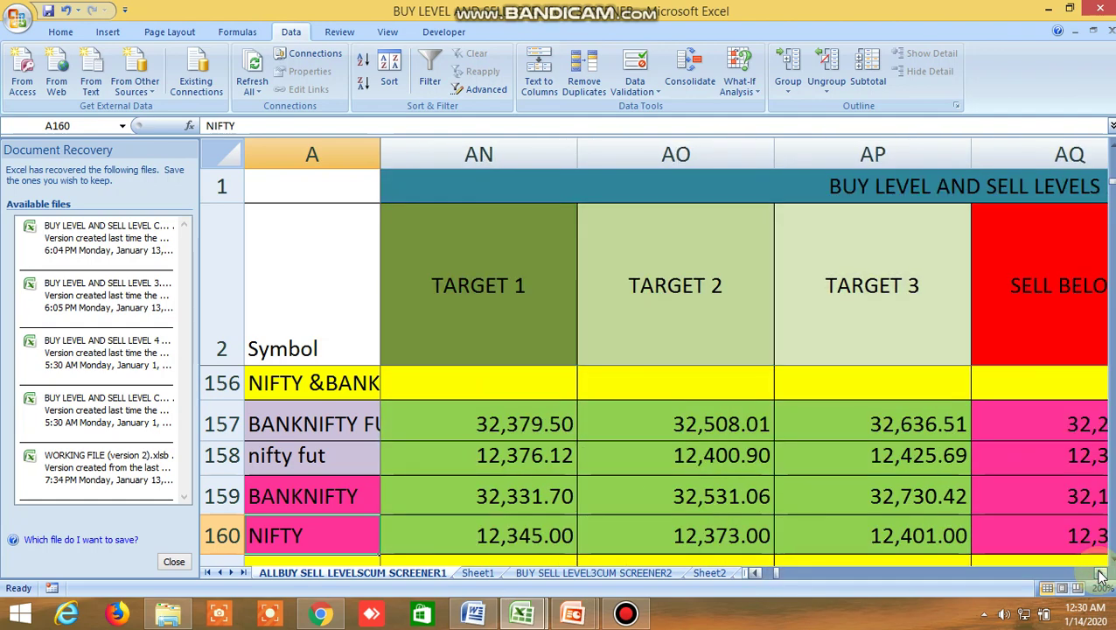
{"action": "left_click", "coordinate": [1101, 575]}
{"action": "left_click", "coordinate": [1101, 575]}
{"action": "left_click", "coordinate": [1102, 575]}
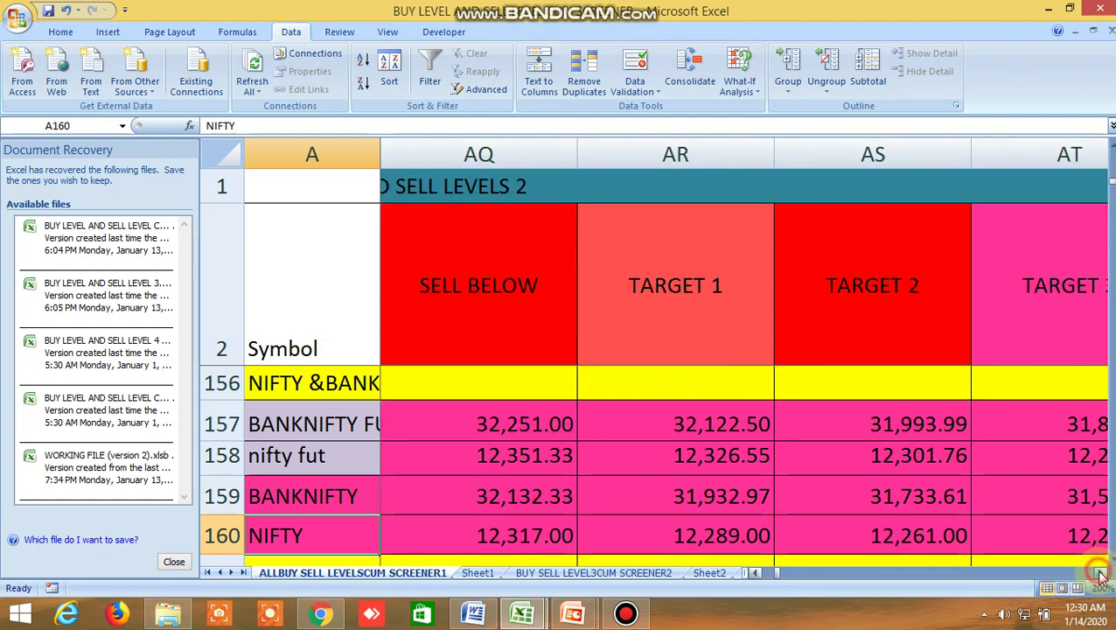
Examine the index rows' numbered columns and the moving-average columns from 3 DEMA to 20 EMA.
{"action": "left_click", "coordinate": [1101, 575]}
{"action": "left_click", "coordinate": [1102, 574]}
{"action": "left_click", "coordinate": [1101, 574]}
{"action": "left_click", "coordinate": [1101, 574]}
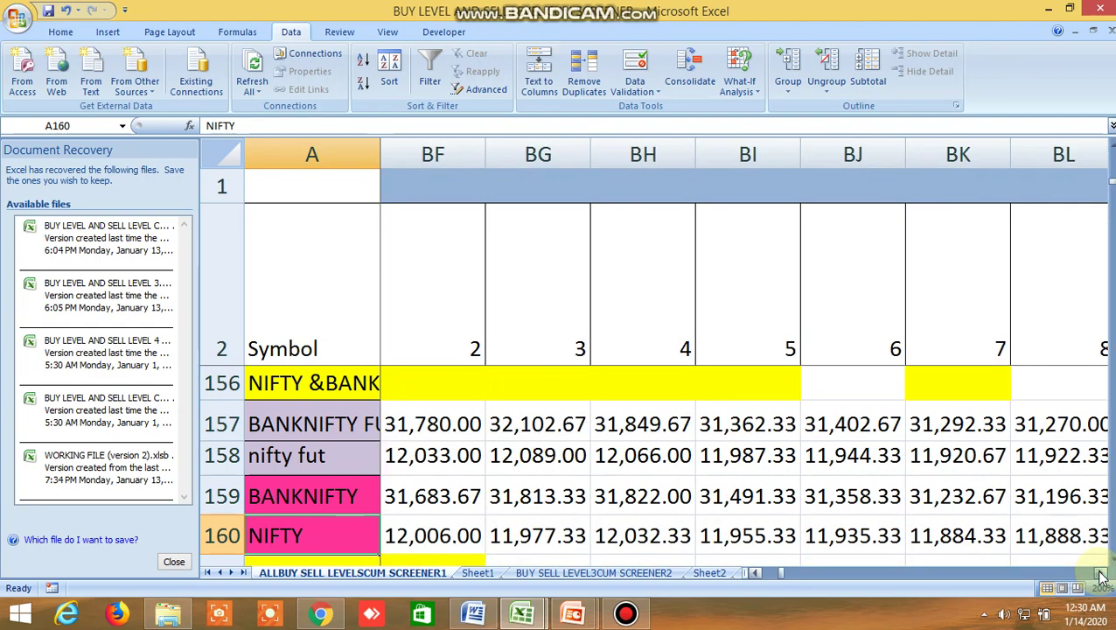
{"action": "left_click", "coordinate": [1101, 575]}
{"action": "left_click", "coordinate": [1101, 575]}
{"action": "left_click", "coordinate": [1101, 575]}
{"action": "left_click", "coordinate": [1101, 574]}
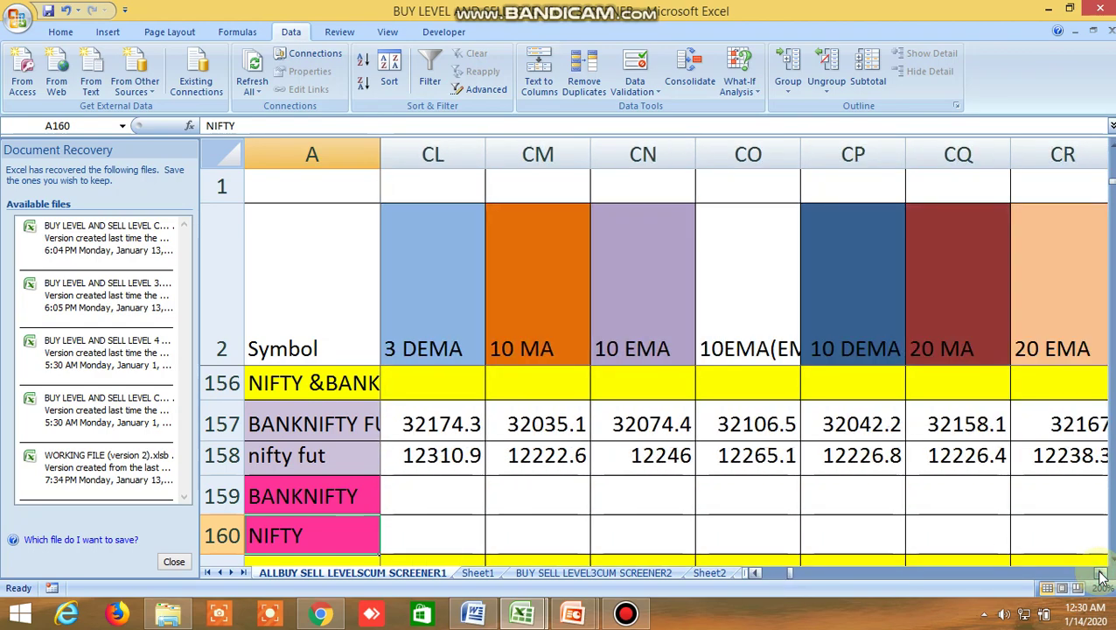
Examine the 10/20 dema, ema and sma cross columns and the NORMDIST 15 section for the index rows.
{"action": "left_click", "coordinate": [1101, 575]}
{"action": "left_click", "coordinate": [1101, 575]}
{"action": "left_click", "coordinate": [1101, 575]}
{"action": "left_click", "coordinate": [1101, 574]}
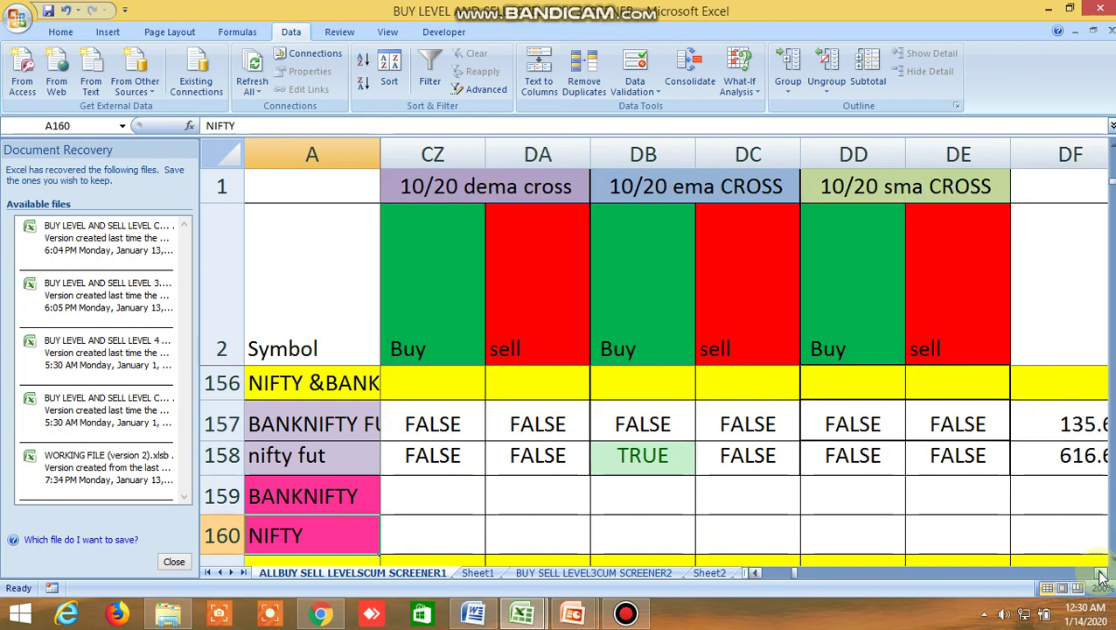
{"action": "left_click", "coordinate": [1101, 575]}
{"action": "left_click", "coordinate": [1101, 575]}
{"action": "left_click", "coordinate": [1101, 575]}
{"action": "left_click", "coordinate": [1101, 574]}
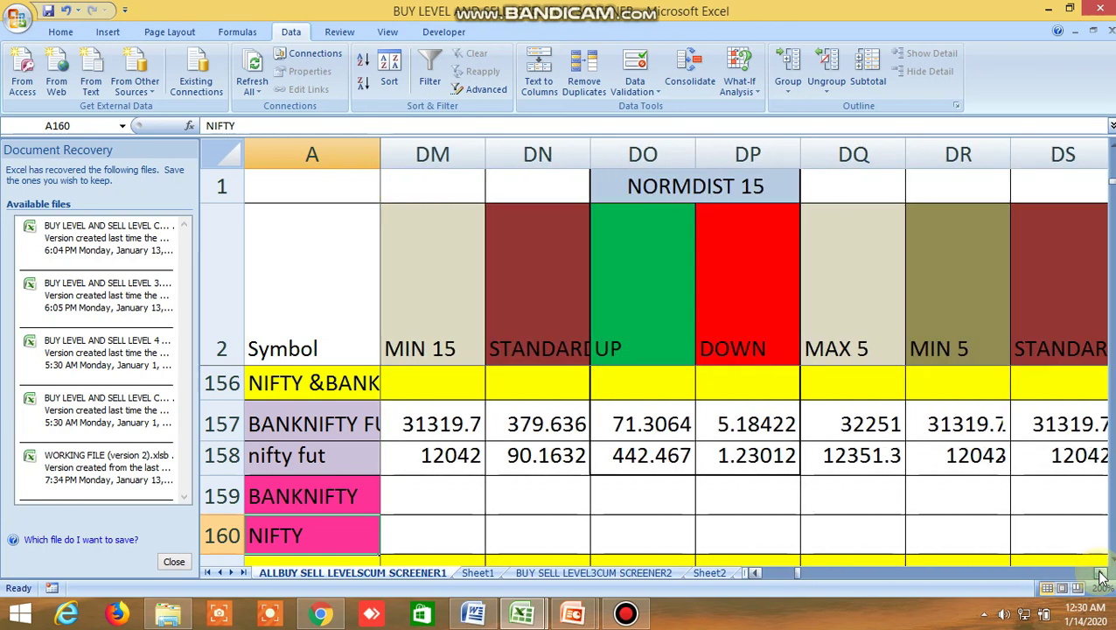
Examine the PROBABILITY 15, 5 and 1 sections and the EMA 5-8-13 CROSSOVER columns for the index rows.
{"action": "left_click", "coordinate": [1101, 575]}
{"action": "left_click", "coordinate": [1101, 574]}
{"action": "left_click", "coordinate": [1101, 574]}
{"action": "left_click", "coordinate": [1101, 574]}
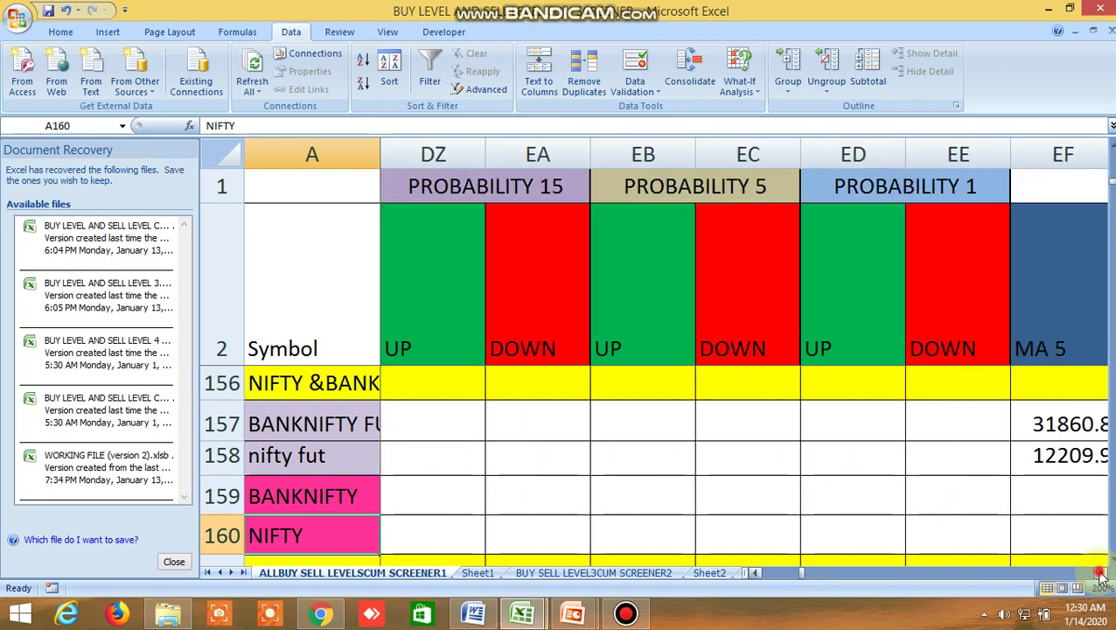
{"action": "left_click", "coordinate": [1101, 574]}
{"action": "left_click", "coordinate": [1101, 574]}
{"action": "left_click", "coordinate": [1101, 575]}
{"action": "left_click", "coordinate": [1101, 575]}
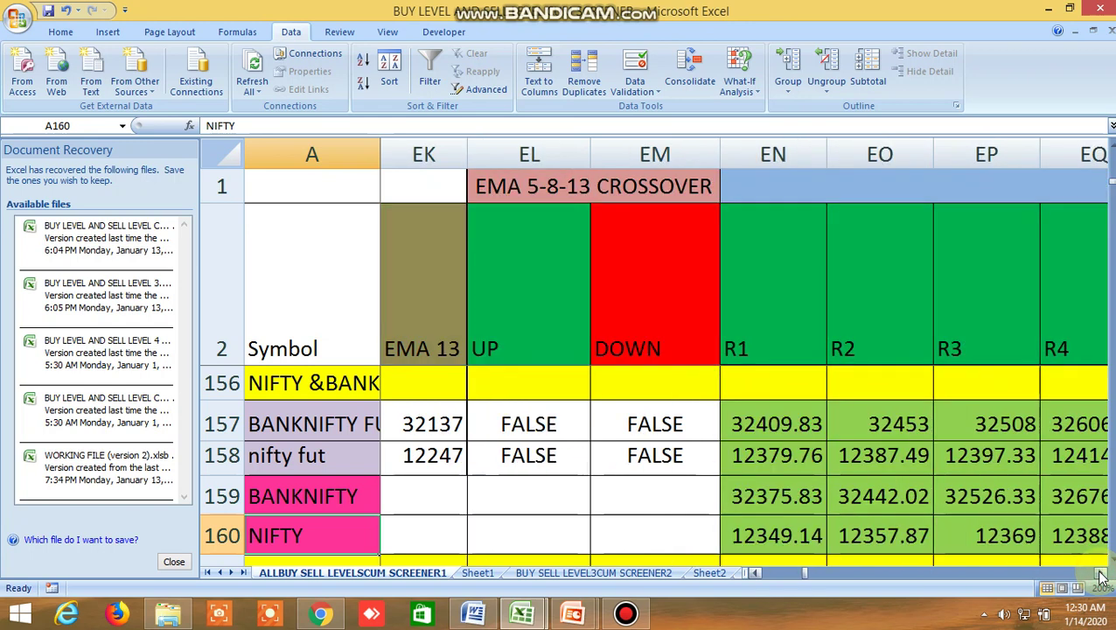
Examine the index rows' R1 to R7 and S1 to S7 columns in the third buy and sell levels section.
{"action": "left_click", "coordinate": [1101, 575]}
{"action": "left_click", "coordinate": [1101, 575]}
{"action": "left_click", "coordinate": [1101, 574]}
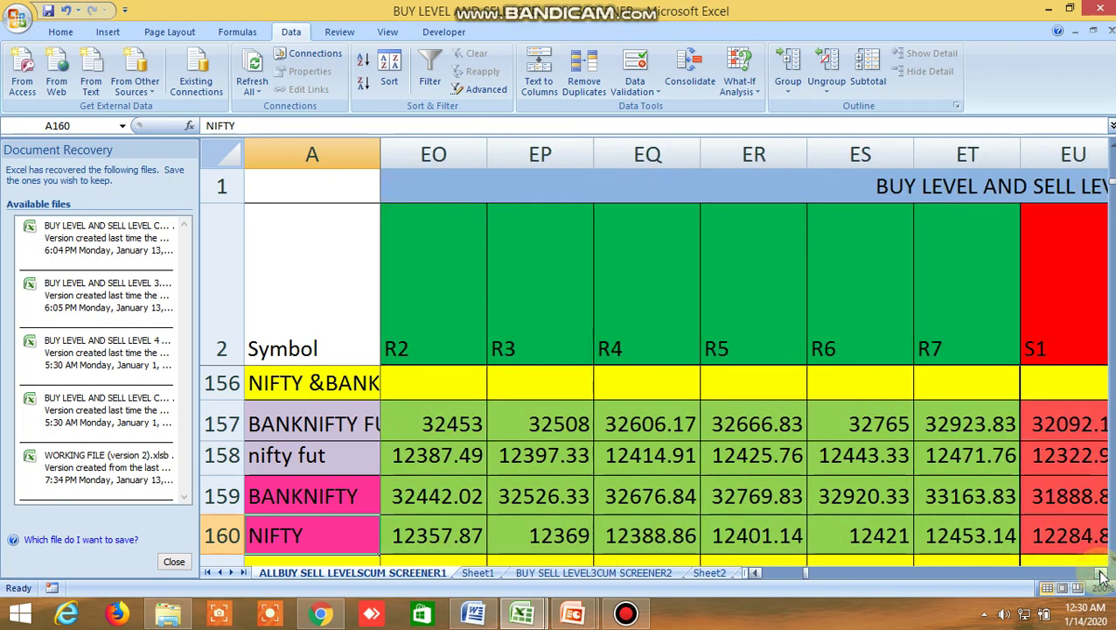
{"action": "left_click", "coordinate": [1101, 574]}
{"action": "left_click", "coordinate": [1101, 575]}
{"action": "left_click", "coordinate": [1101, 574]}
{"action": "left_click", "coordinate": [1101, 574]}
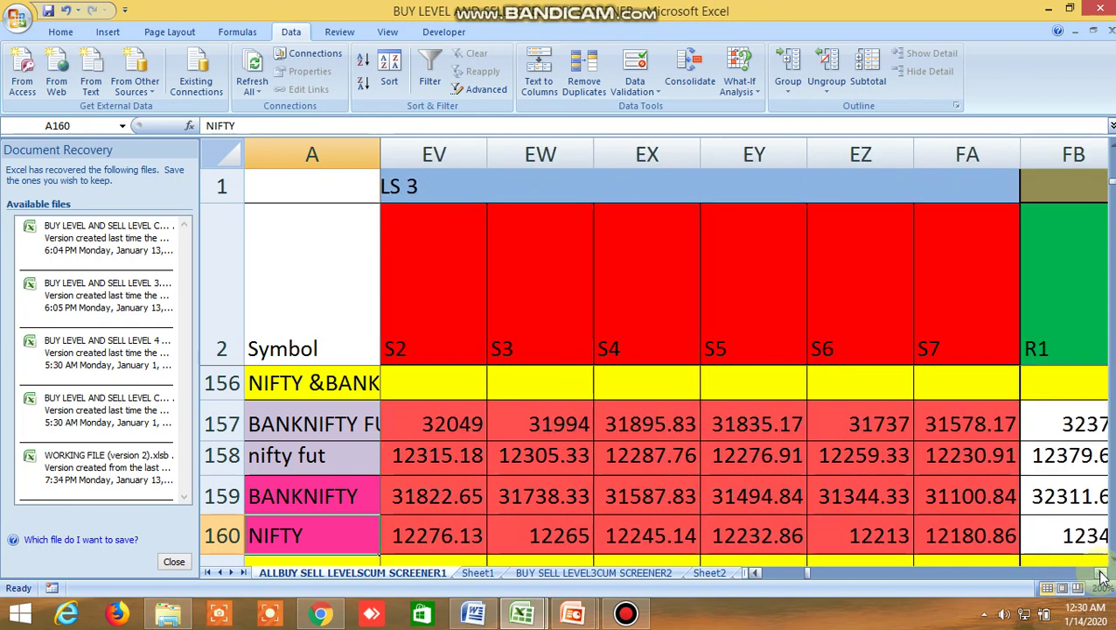
Examine the PIVOT POINT and BOLLINGERBAND sections for the NIFTY and BANKNIFTY rows.
{"action": "left_click", "coordinate": [1101, 575]}
{"action": "left_click", "coordinate": [1101, 574]}
{"action": "left_click", "coordinate": [1101, 575]}
{"action": "left_click", "coordinate": [1101, 575]}
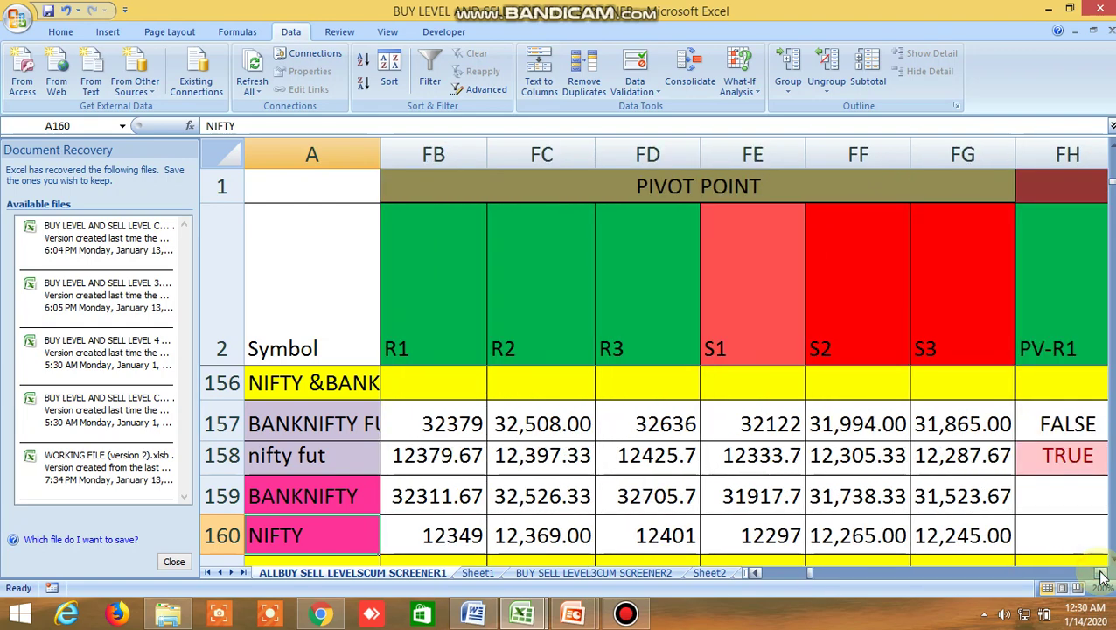
{"action": "left_click", "coordinate": [1101, 575]}
{"action": "left_click", "coordinate": [1101, 575]}
{"action": "left_click", "coordinate": [1101, 575]}
{"action": "left_click", "coordinate": [1101, 575]}
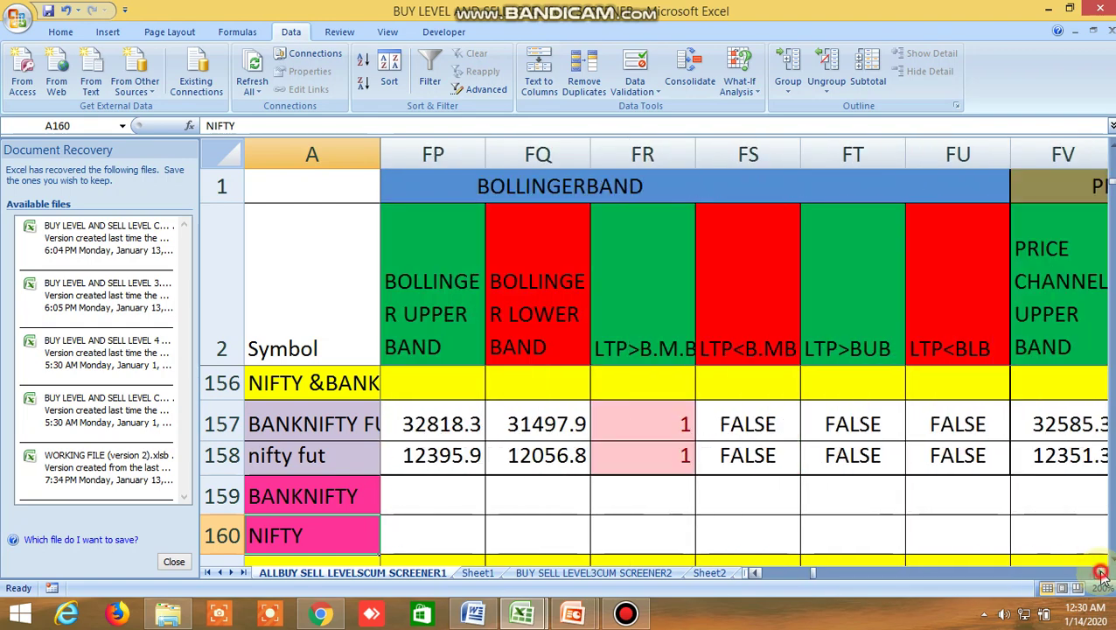
Examine the index rows' price channel, Ichimoku cloud, VWAP and TIRONE LEVEL columns.
{"action": "left_click", "coordinate": [1101, 575]}
{"action": "left_click", "coordinate": [1101, 574]}
{"action": "left_click", "coordinate": [1101, 575]}
{"action": "left_click", "coordinate": [1101, 575]}
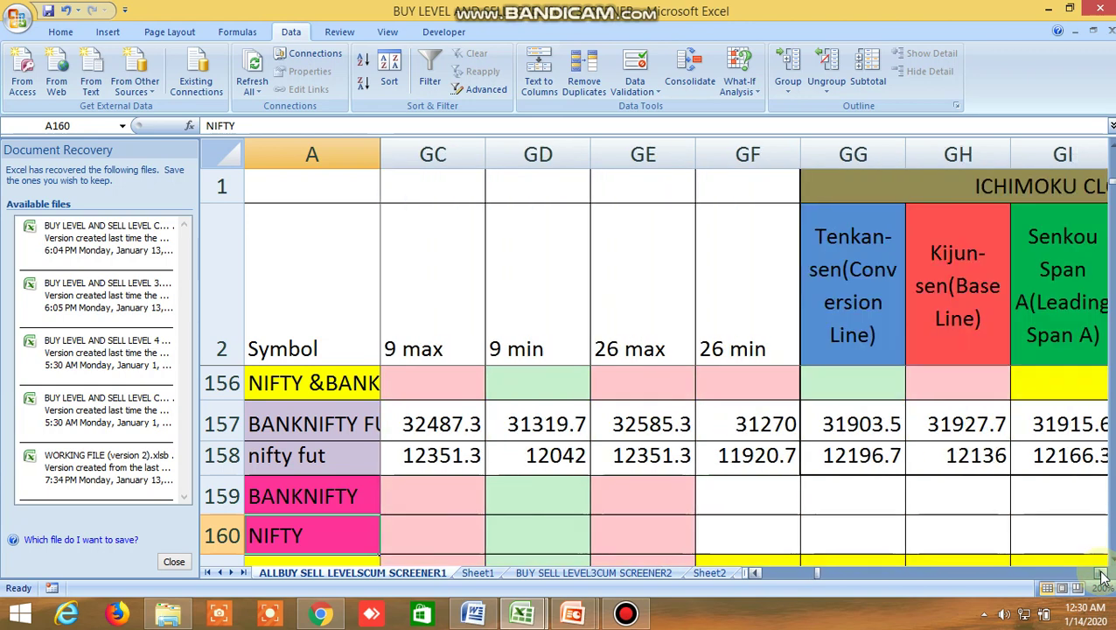
{"action": "left_click", "coordinate": [1101, 575]}
{"action": "left_click", "coordinate": [1101, 574]}
{"action": "left_click", "coordinate": [1101, 574]}
{"action": "left_click", "coordinate": [1101, 574]}
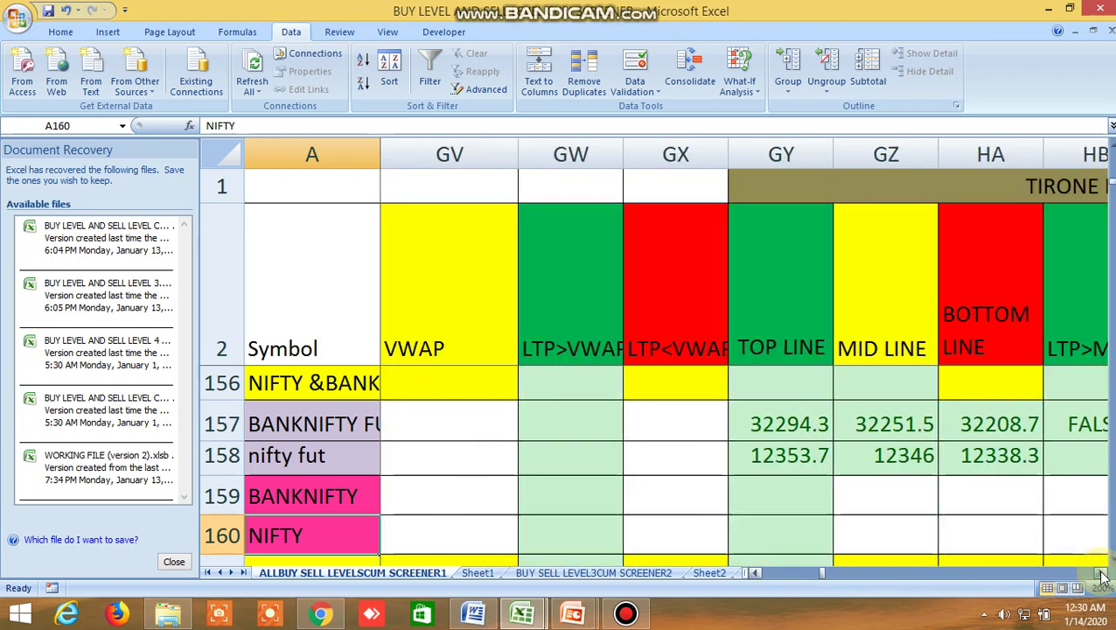
{"action": "left_click", "coordinate": [1102, 575]}
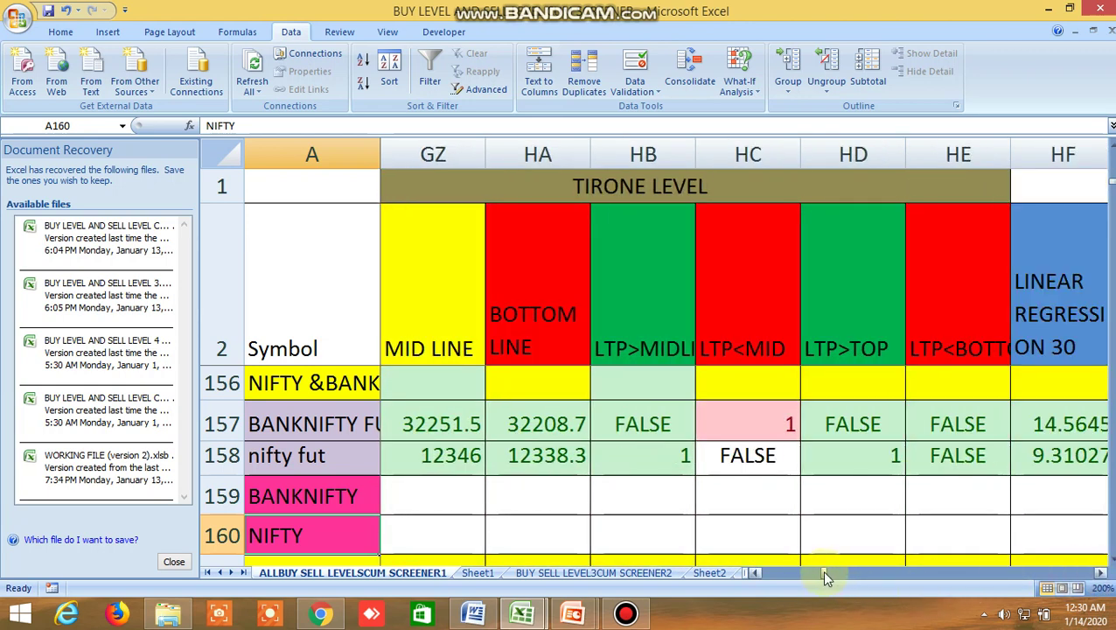
Return to the HIGH, LOW and CLOSE columns and examine the commodity rows from CRUDEOIL to ALUMINI across to TIRONE LEVEL.
{"action": "left_click_drag", "start_coordinate": [824, 573], "coordinate": [762, 575]}
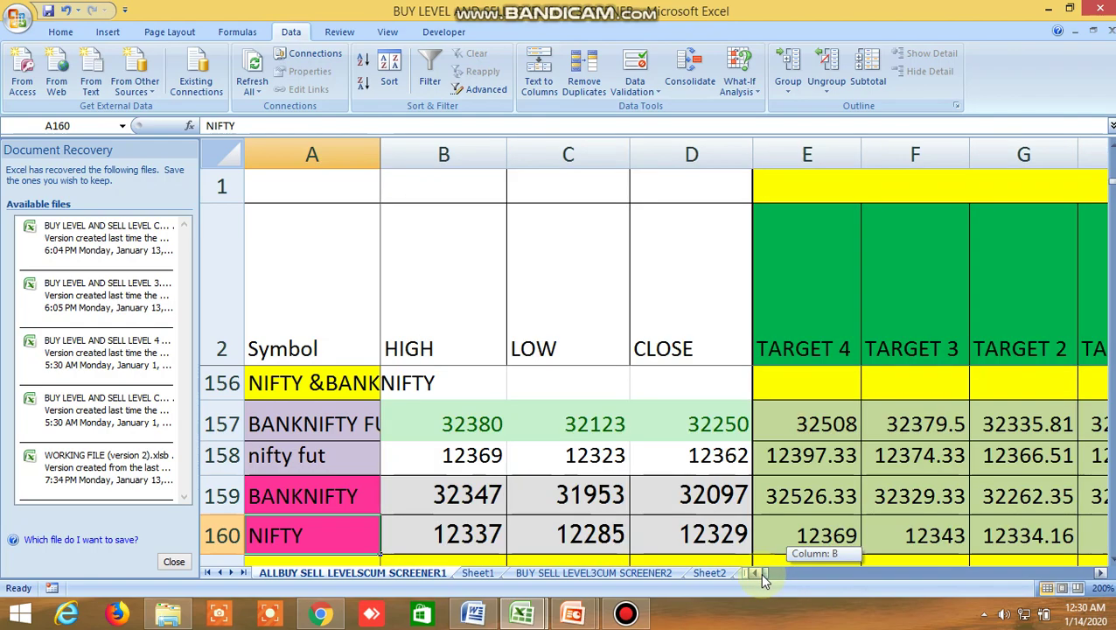
{"action": "scroll", "coordinate": [683, 514], "scroll_direction": "up", "scroll_amount": 3}
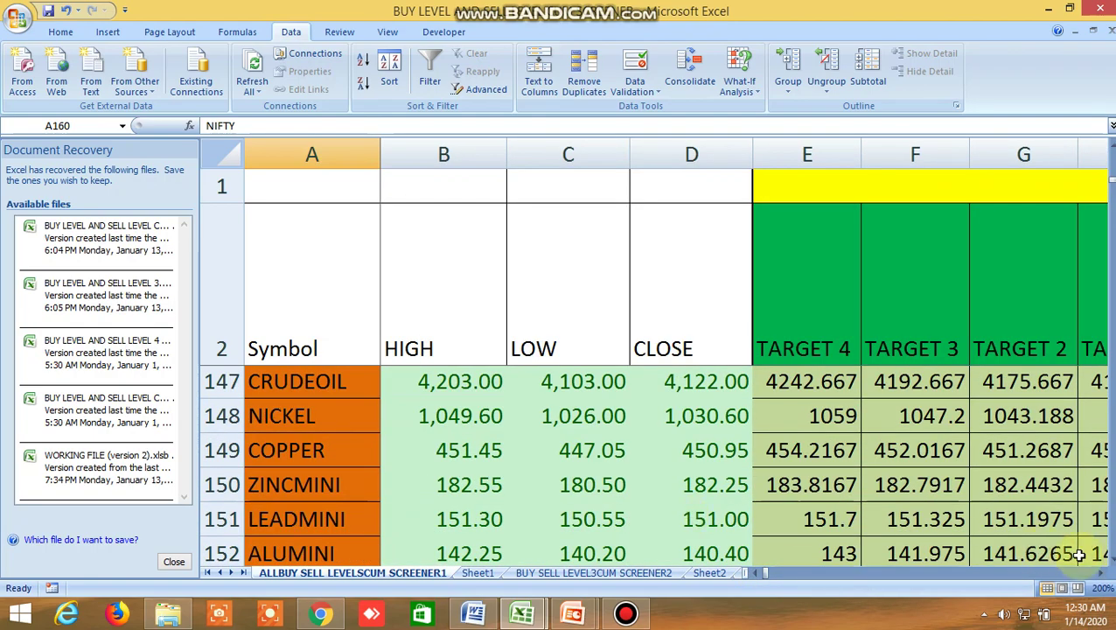
{"action": "left_click_drag", "start_coordinate": [1101, 572], "coordinate": [1101, 575]}
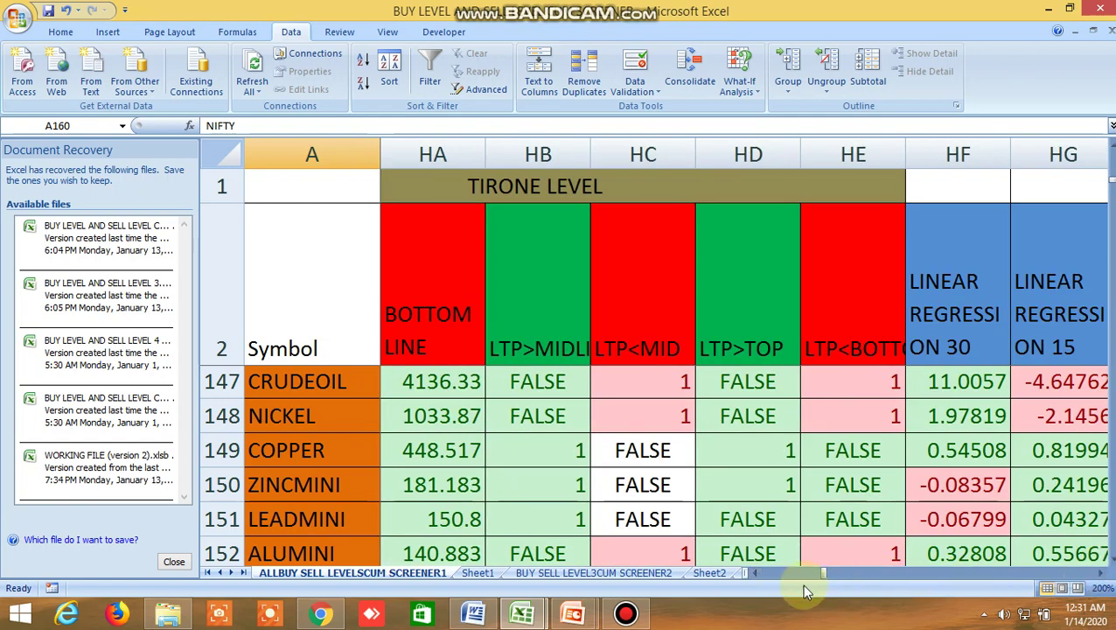
Review the commodity rows again from the HIGH column, down to NATURAL GAS and across to the LINEAR REGRESSION and TREND columns.
{"action": "left_click_drag", "start_coordinate": [820, 575], "coordinate": [754, 574]}
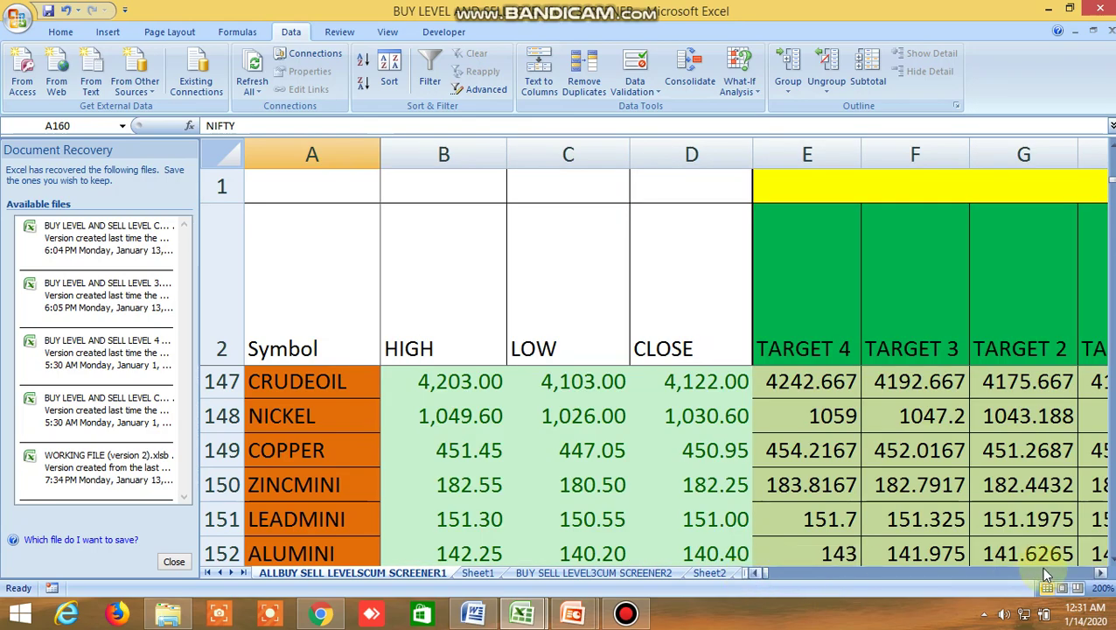
{"action": "left_click_drag", "start_coordinate": [1109, 560], "coordinate": [1102, 573]}
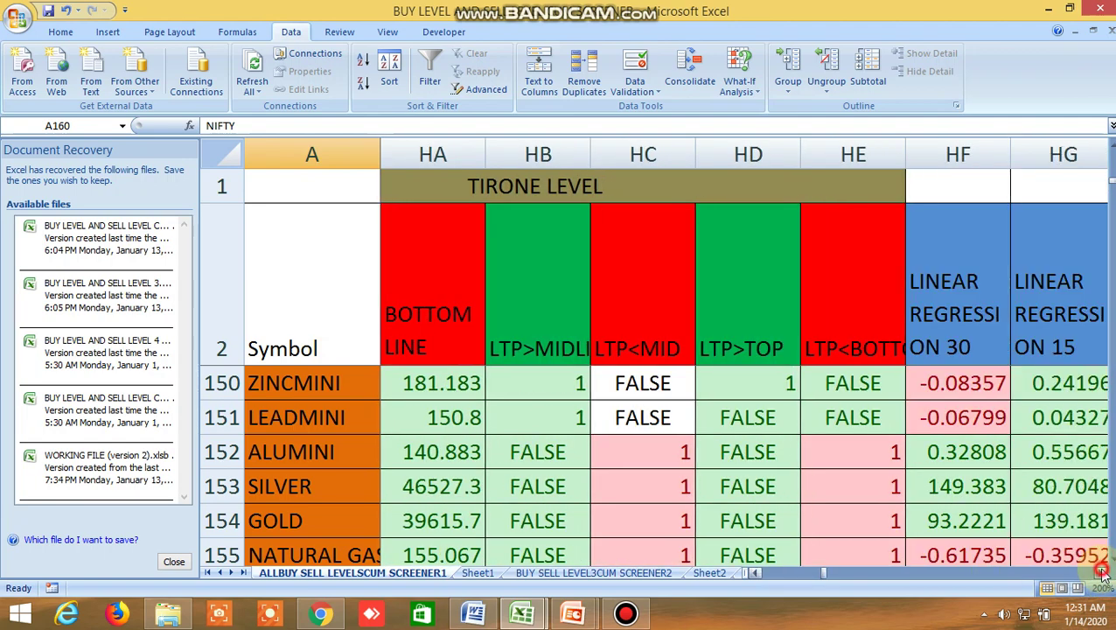
{"action": "left_click", "coordinate": [827, 573]}
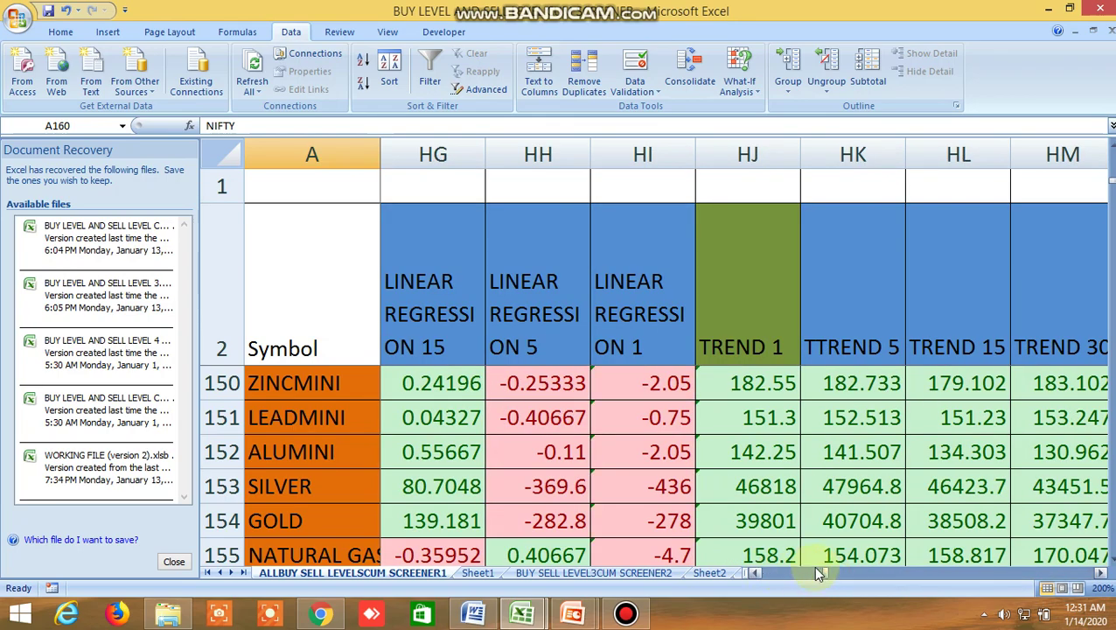
Go back to the first columns and examine the stock rows below the indices across the buy and sell level targets.
{"action": "left_click_drag", "start_coordinate": [813, 573], "coordinate": [759, 568]}
{"action": "scroll", "coordinate": [757, 508], "scroll_direction": "down", "scroll_amount": 13}
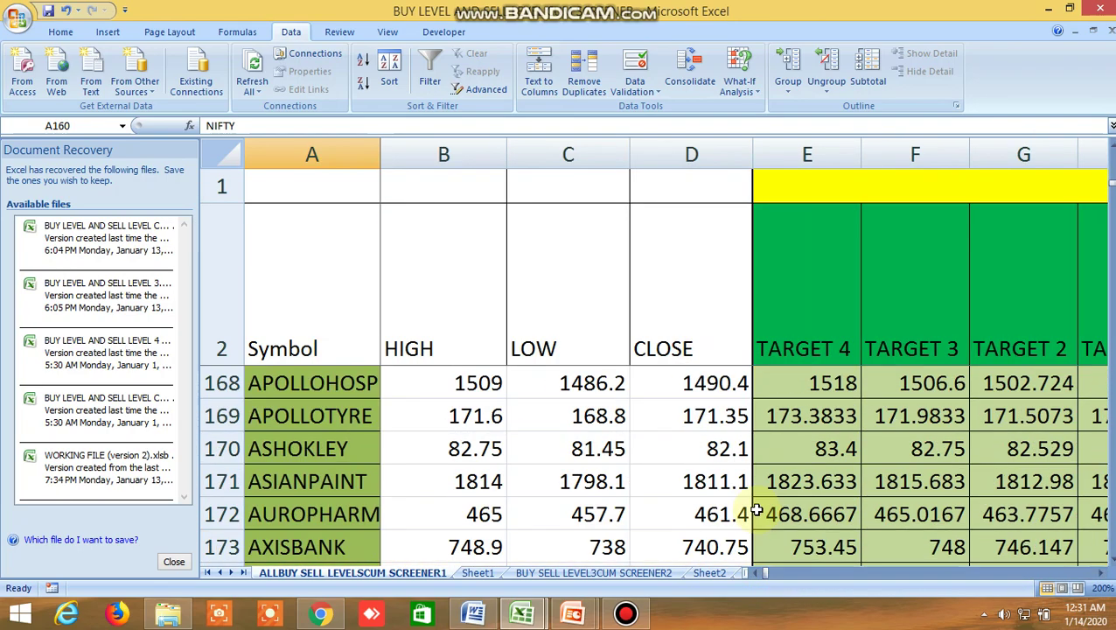
{"action": "left_click_drag", "start_coordinate": [1097, 578], "coordinate": [1102, 575]}
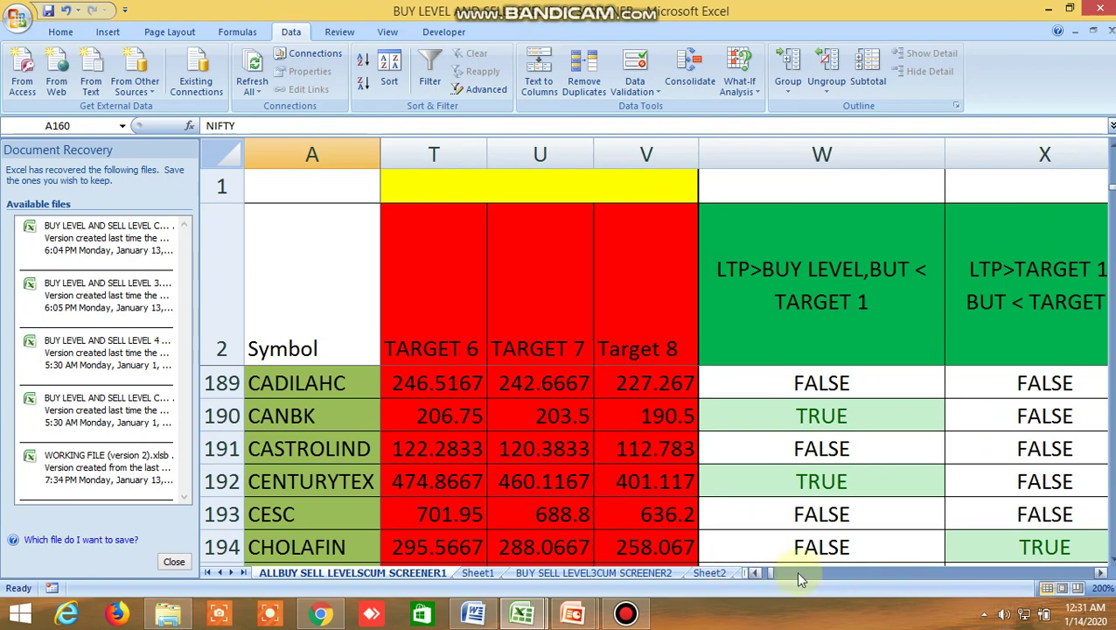
{"action": "left_click", "coordinate": [767, 574]}
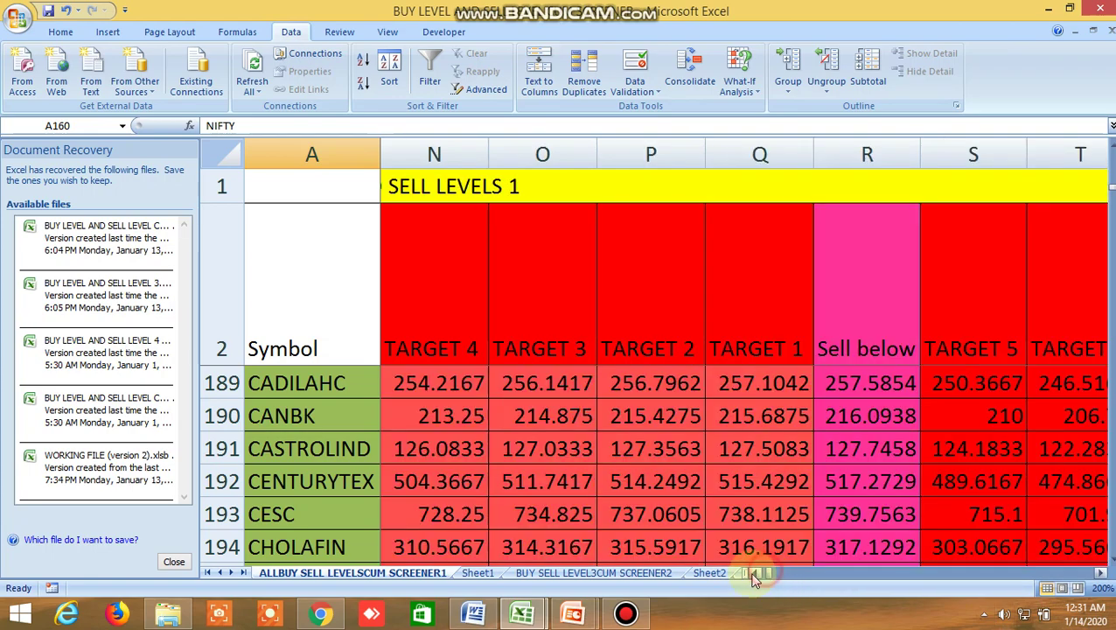
Open the BUY SELL LEVEL3CUM SCREENER2 sheet and locate the 100 MA and 100 EMA columns at the start of the stock list.
{"action": "left_click", "coordinate": [563, 573]}
{"action": "left_click_drag", "start_coordinate": [769, 571], "coordinate": [936, 584]}
{"action": "scroll", "coordinate": [904, 306], "scroll_direction": "up", "scroll_amount": 14}
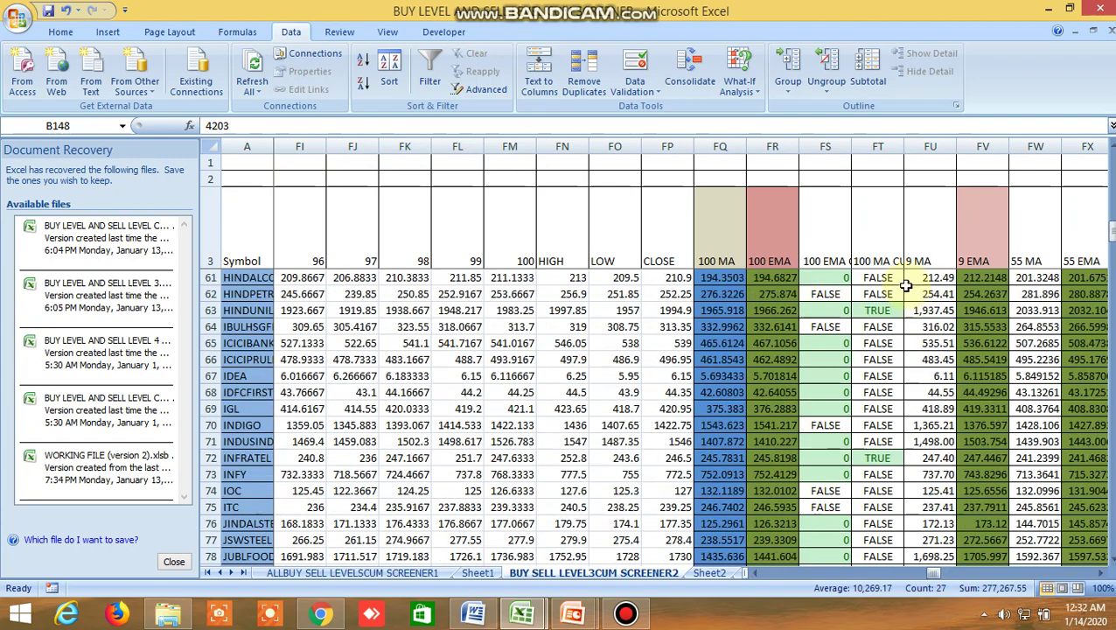
{"action": "scroll", "coordinate": [904, 306], "scroll_direction": "up", "scroll_amount": 10}
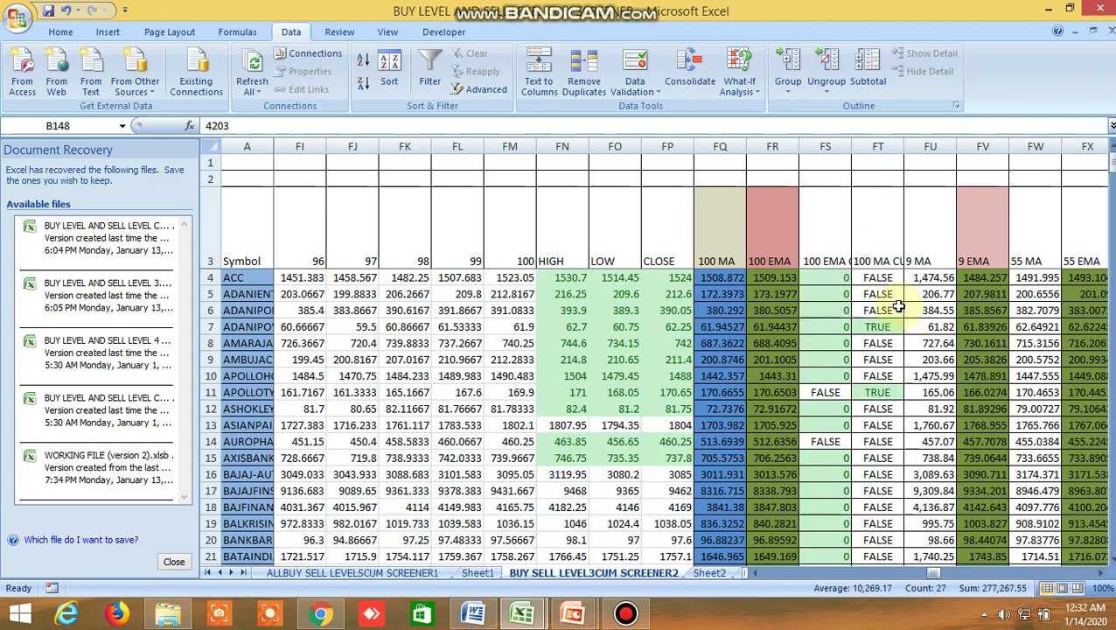
Check the TRUE cells FT7, FT11, FT49, FT51 and FT52 in the 100 MA crossing column.
{"action": "left_click", "coordinate": [873, 327]}
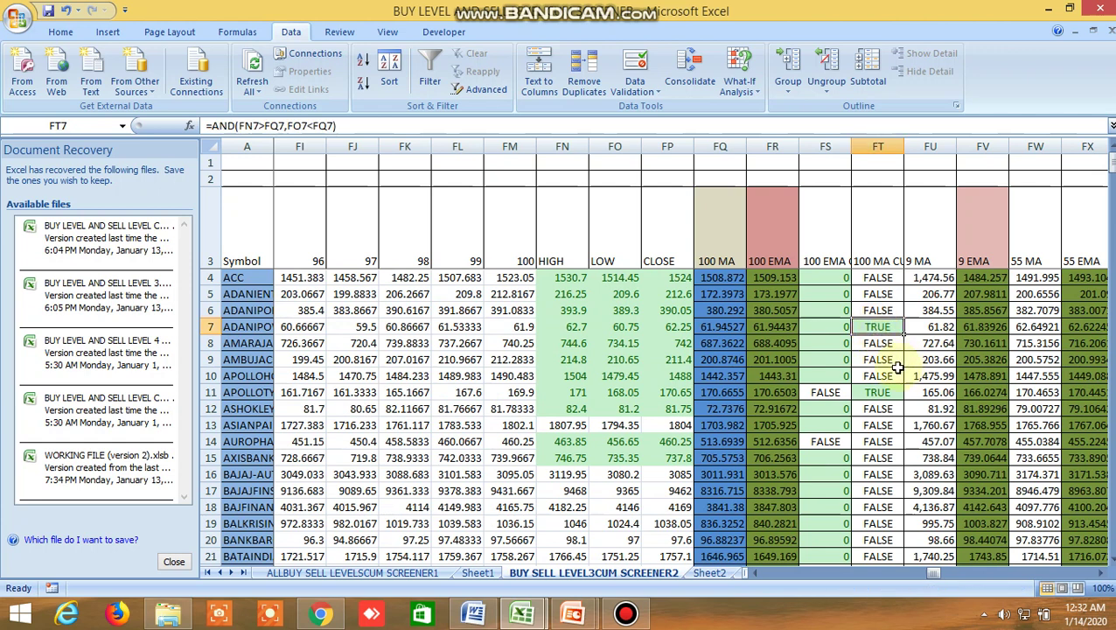
{"action": "left_click", "coordinate": [886, 392]}
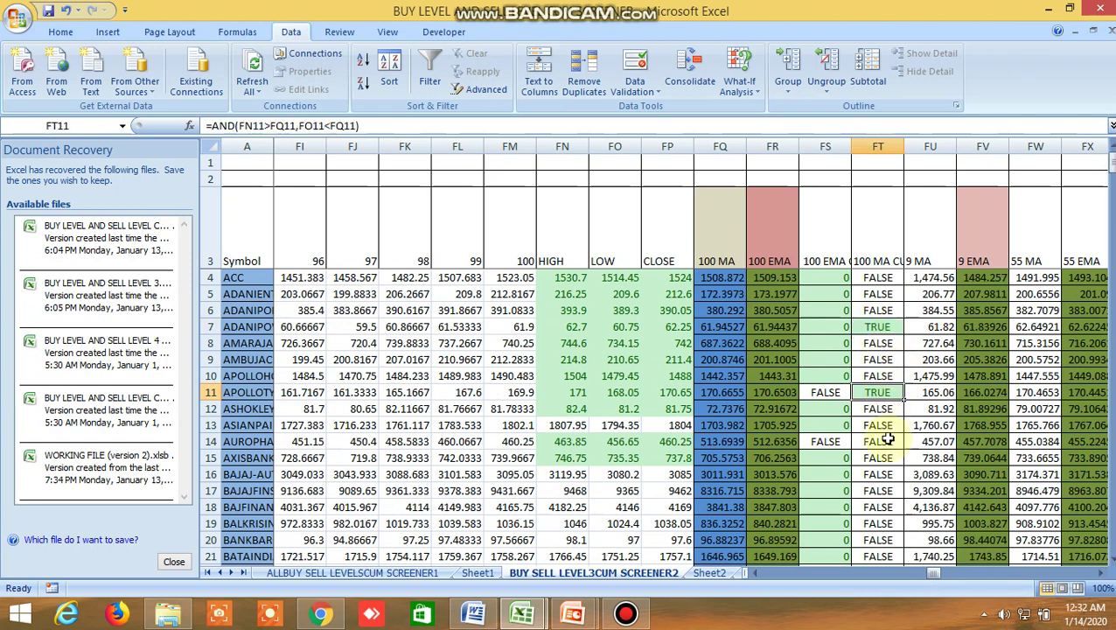
{"action": "scroll", "coordinate": [886, 442], "scroll_direction": "down", "scroll_amount": 4}
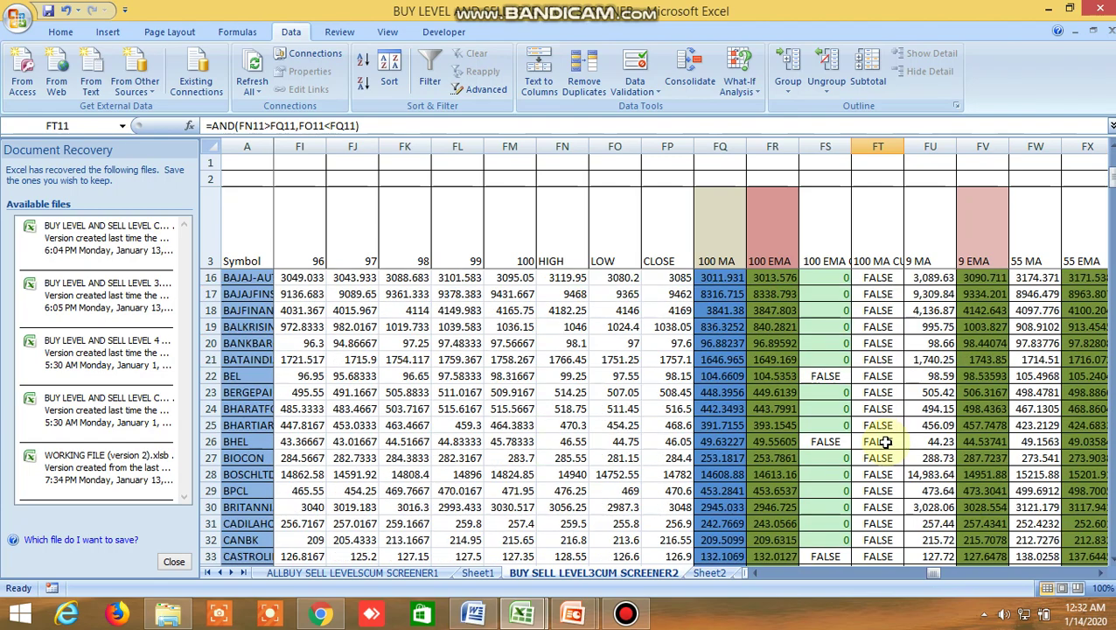
{"action": "scroll", "coordinate": [886, 442], "scroll_direction": "down", "scroll_amount": 9}
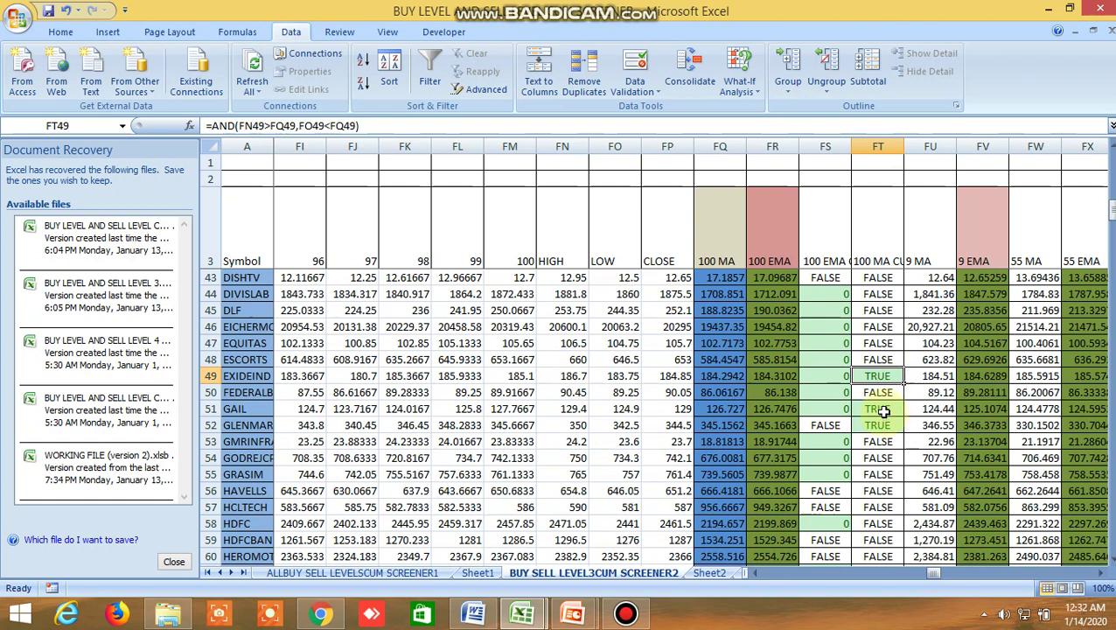
{"action": "left_click", "coordinate": [884, 412]}
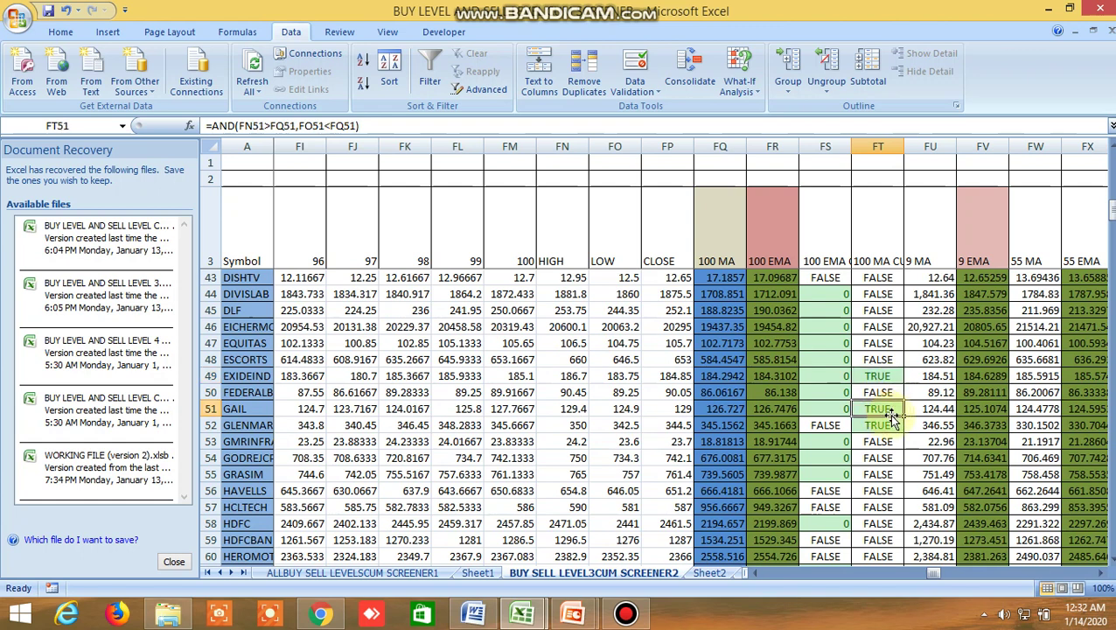
{"action": "left_click", "coordinate": [886, 425]}
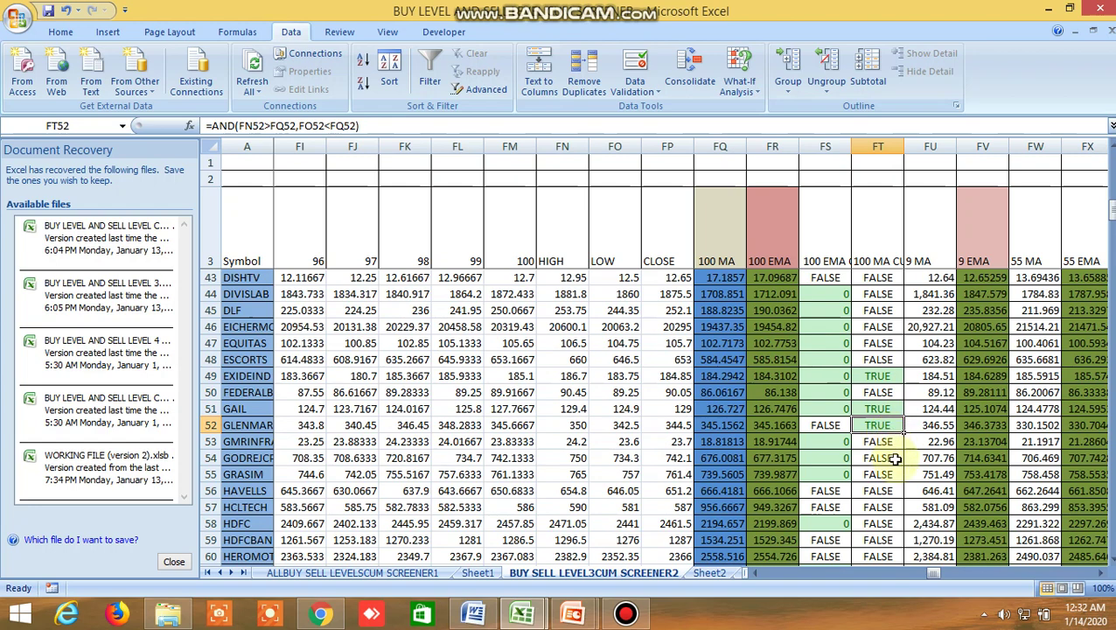
Switch to the Kite chart in Chrome and load the NSE symbol GLENMARK.
{"action": "left_click", "coordinate": [320, 615]}
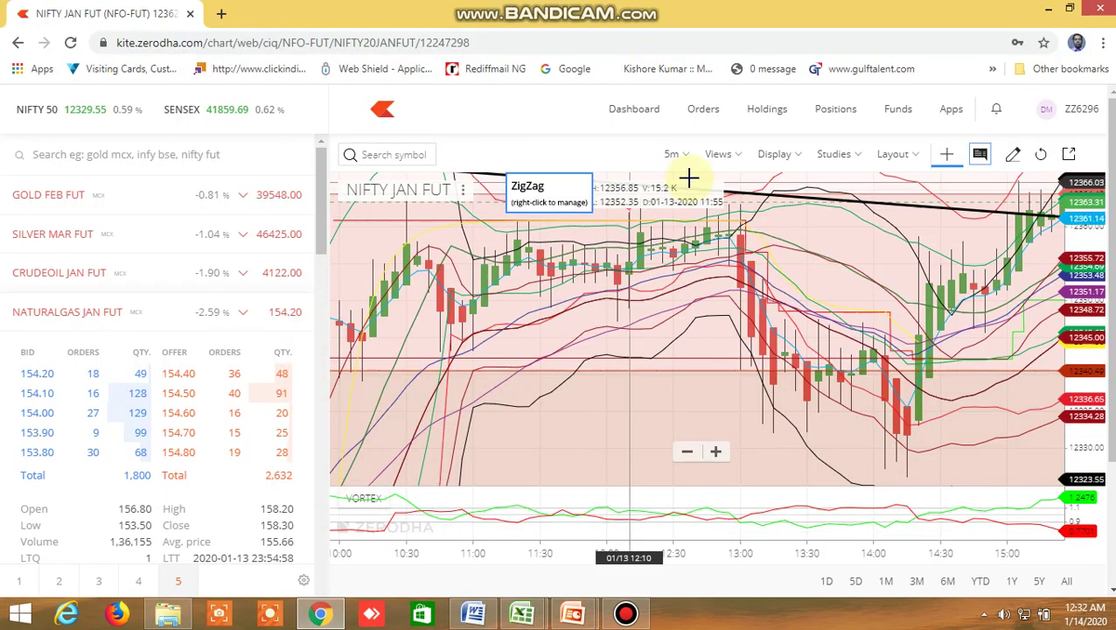
{"action": "left_click", "coordinate": [397, 155]}
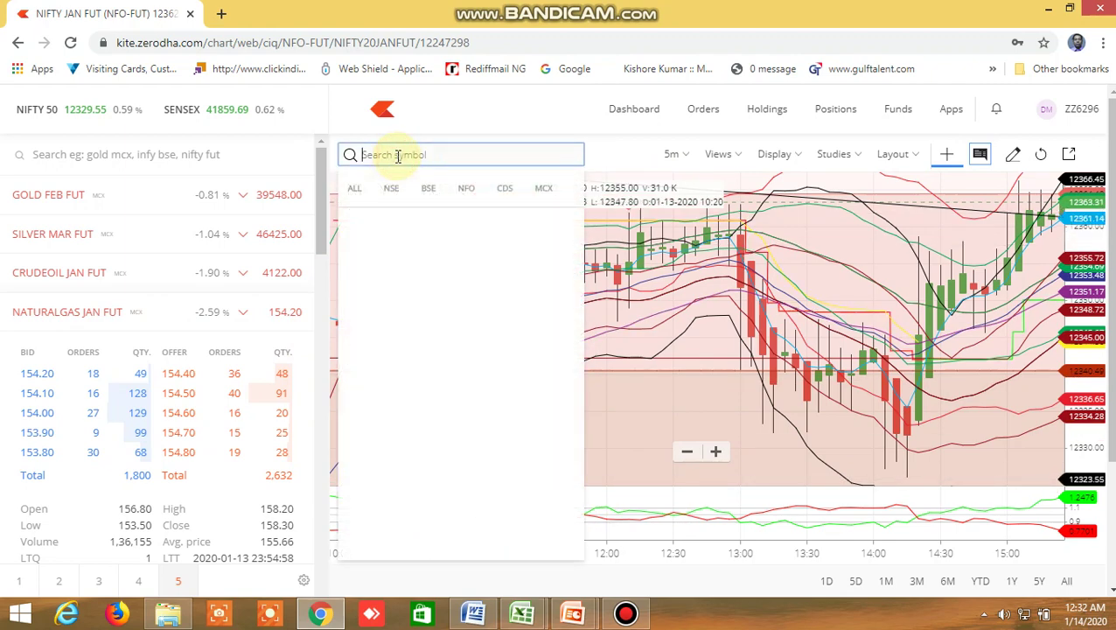
{"action": "type", "text": "glenmark"}
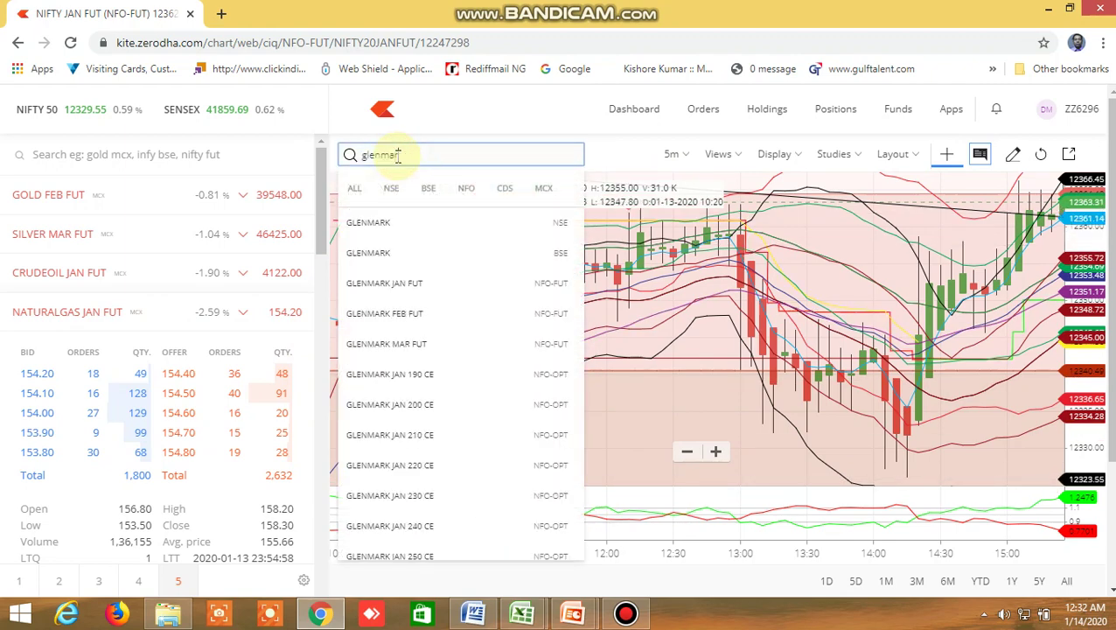
{"action": "left_click", "coordinate": [382, 225]}
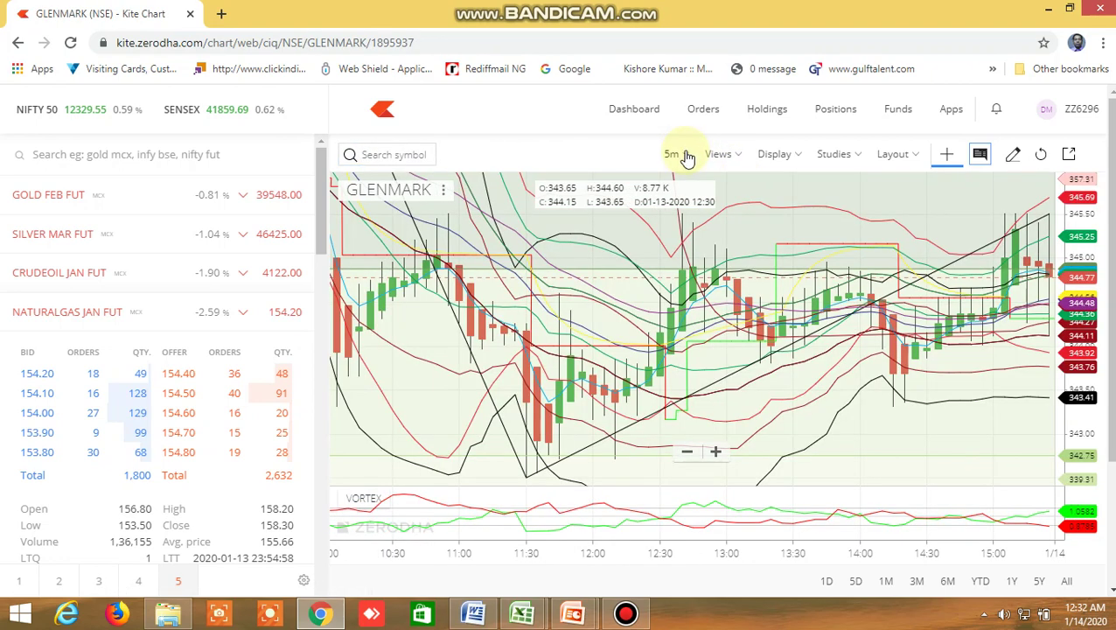
Set the GLENMARK chart interval to 1 D and examine the latest daily candles up to 13 January 2020.
{"action": "left_click", "coordinate": [679, 155]}
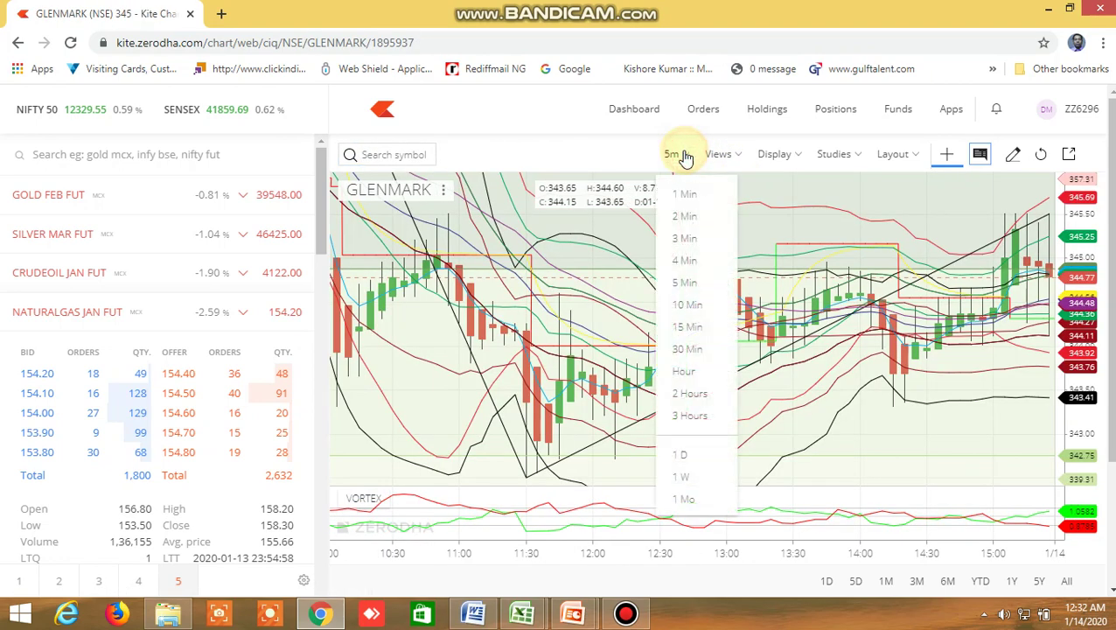
{"action": "left_click", "coordinate": [687, 458]}
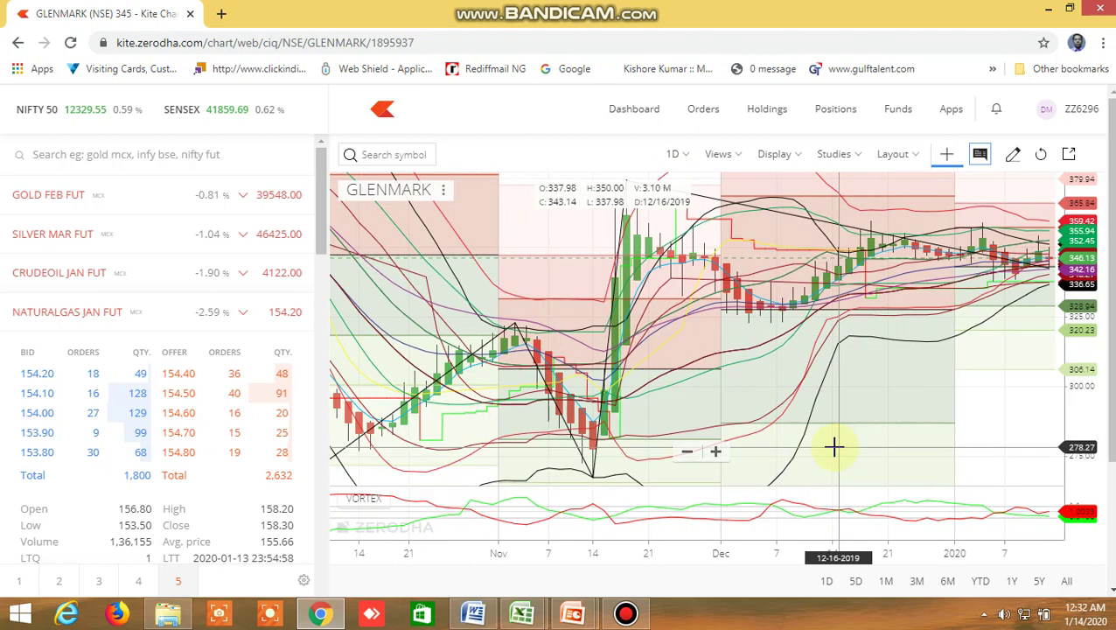
{"action": "scroll", "coordinate": [834, 448], "scroll_direction": "up", "scroll_amount": 3}
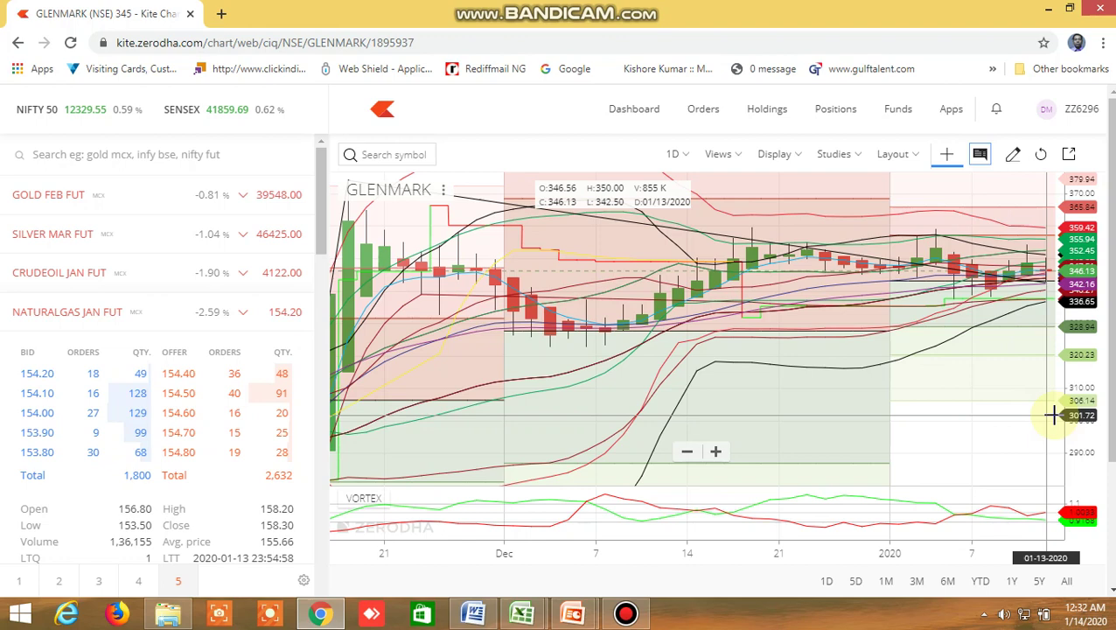
{"action": "scroll", "coordinate": [1052, 415], "scroll_direction": "up", "scroll_amount": 3}
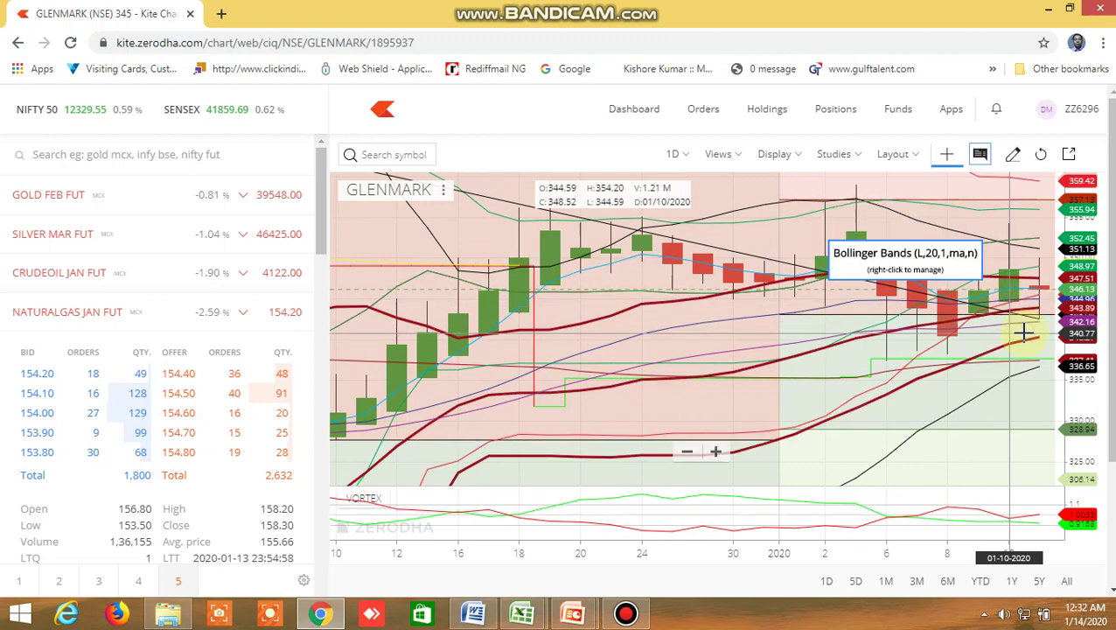
Check the studies applied to the chart and load the saved view DIVINEPUREATMA.
{"action": "left_click", "coordinate": [846, 155]}
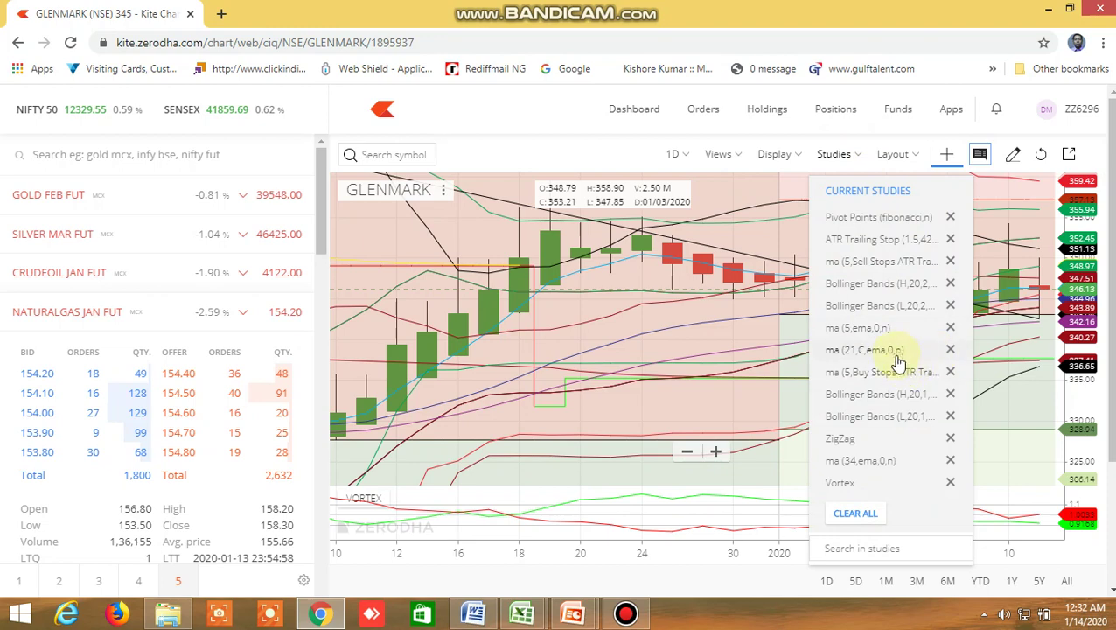
{"action": "left_click", "coordinate": [724, 154]}
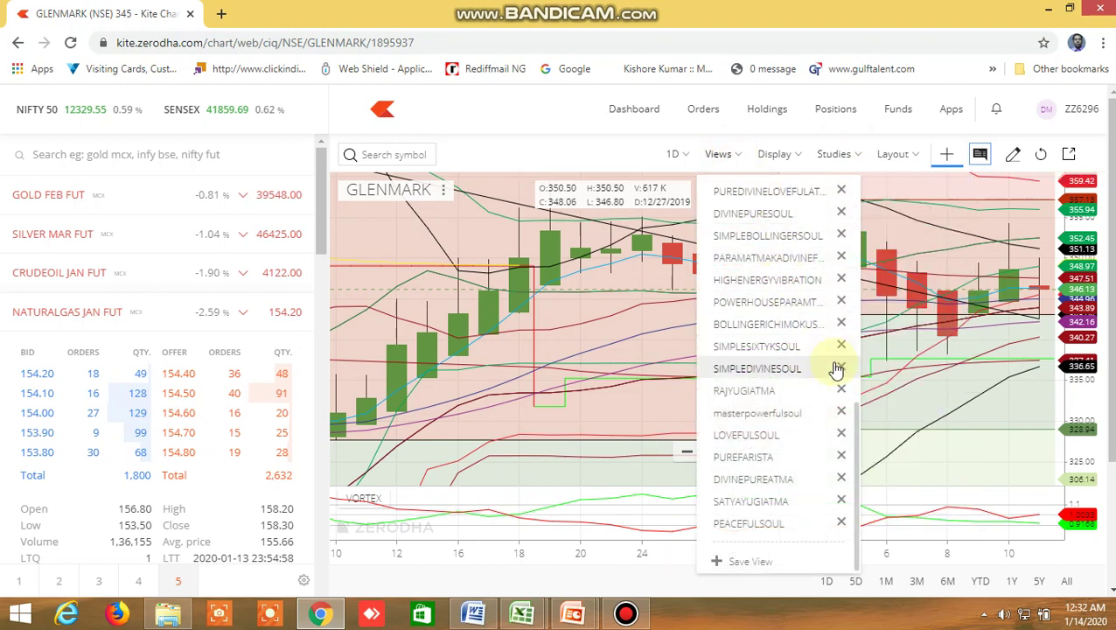
{"action": "left_click", "coordinate": [750, 478]}
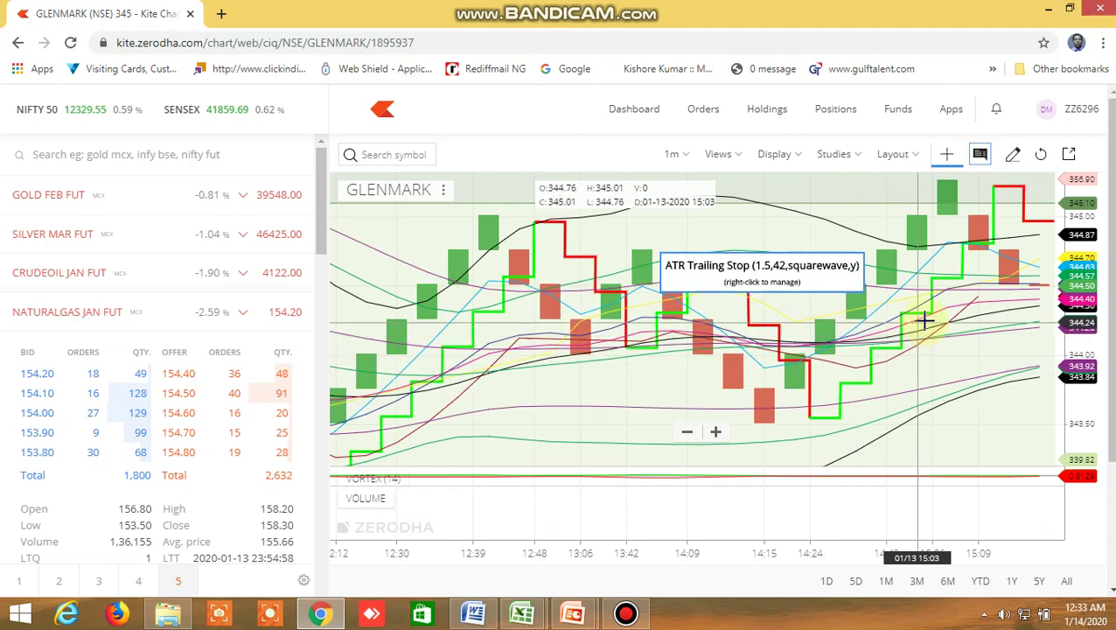
Load the saved view LOVEFULSOUL and check which studies it contains.
{"action": "left_click", "coordinate": [738, 158]}
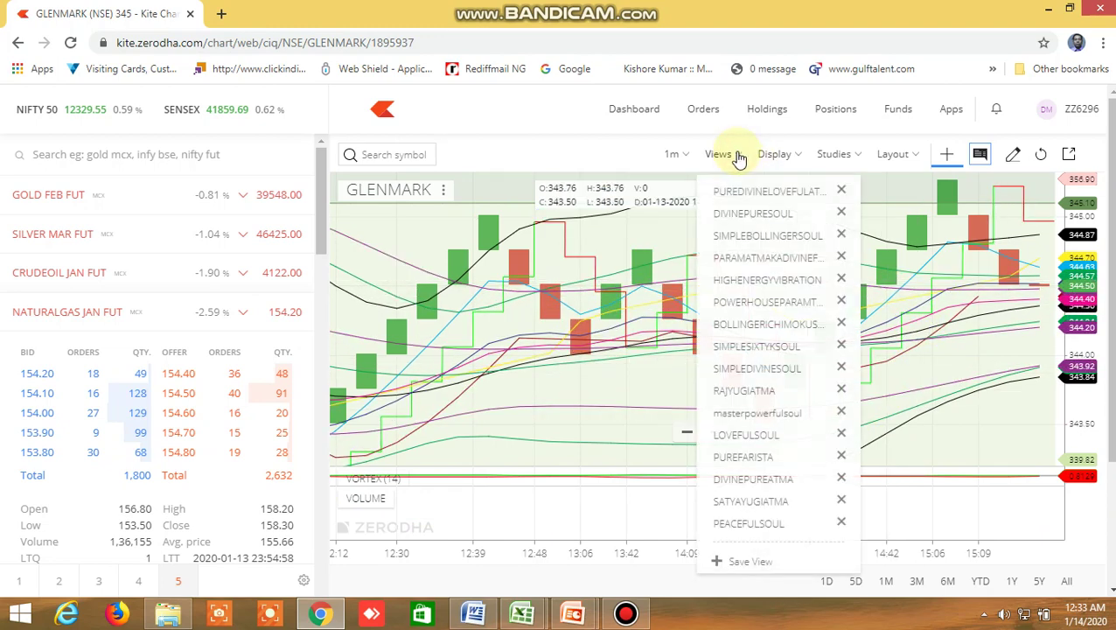
{"action": "left_click", "coordinate": [752, 435]}
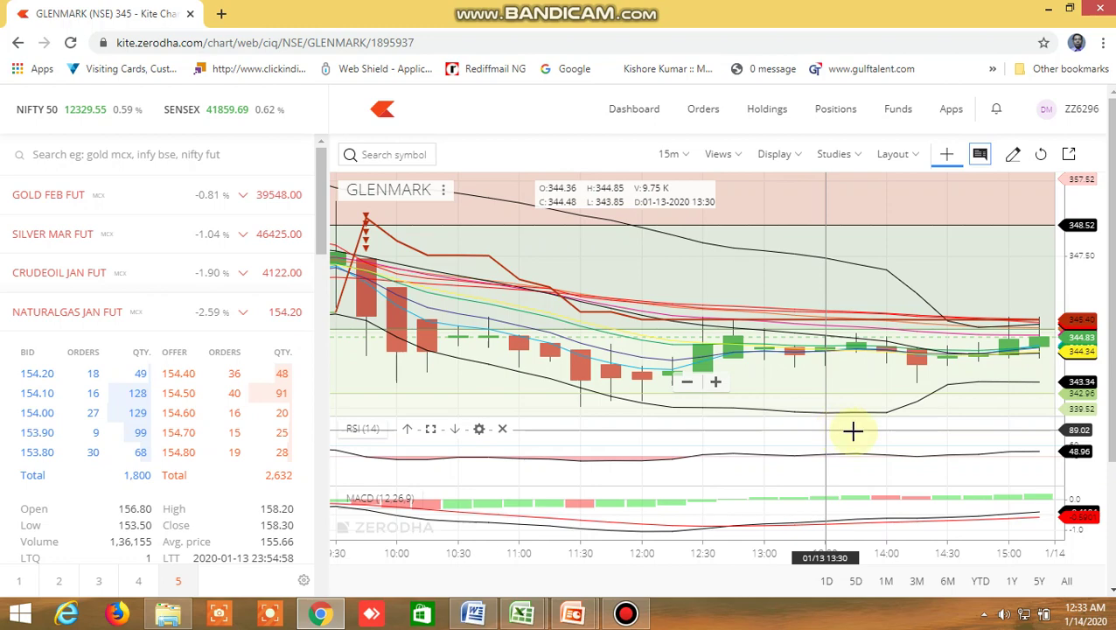
{"action": "left_click", "coordinate": [894, 155]}
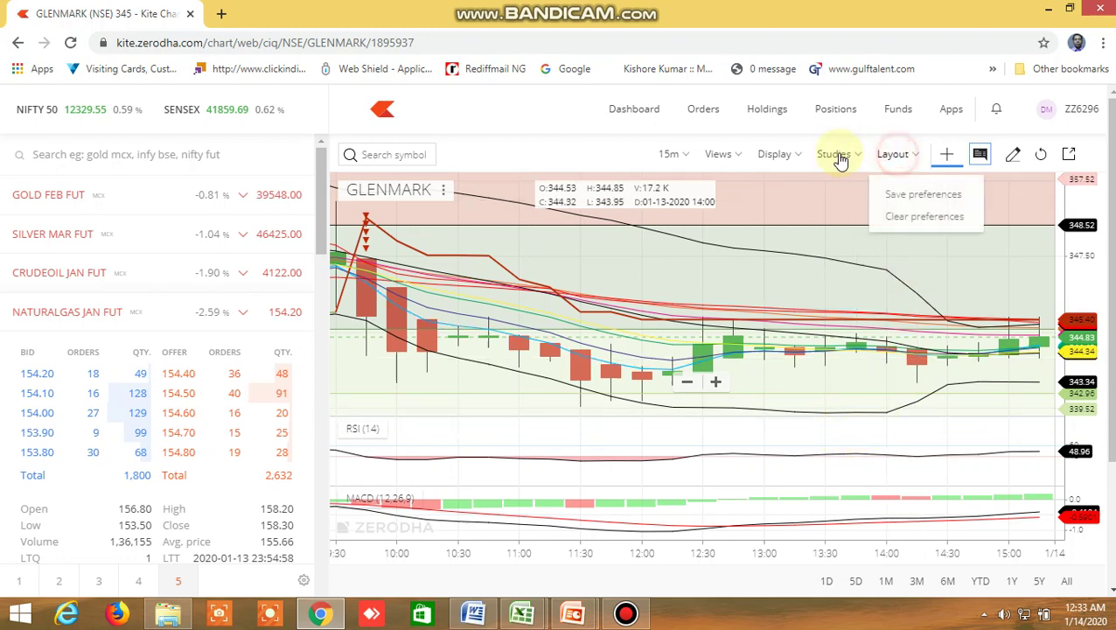
{"action": "left_click", "coordinate": [837, 155]}
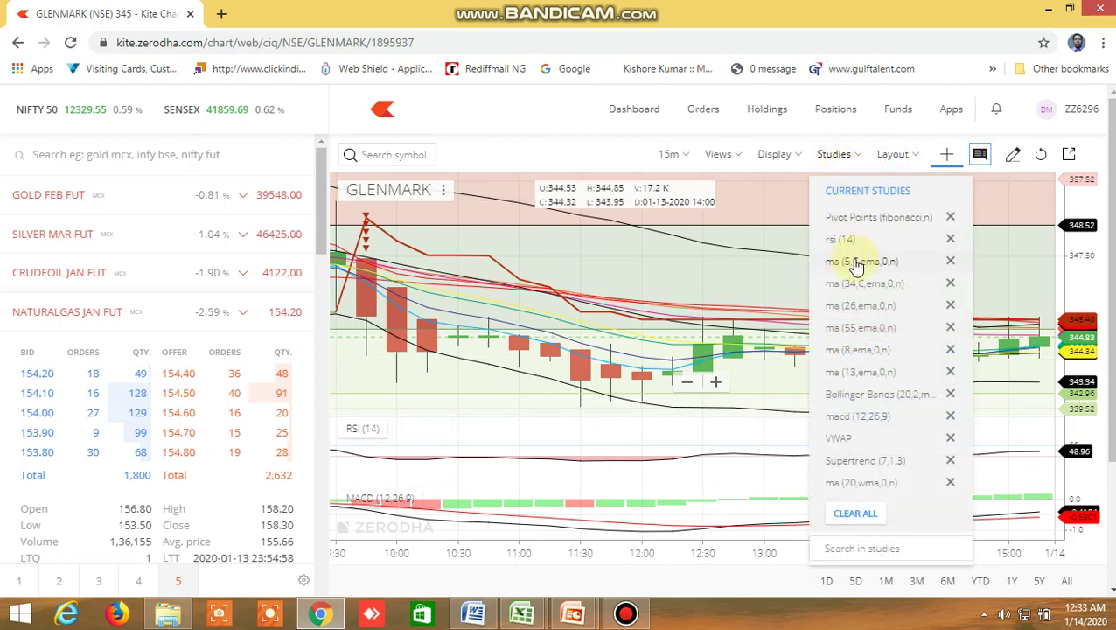
Load the saved view RAJYUGIATMA and look through its current studies for the 100-period moving average.
{"action": "left_click", "coordinate": [716, 158]}
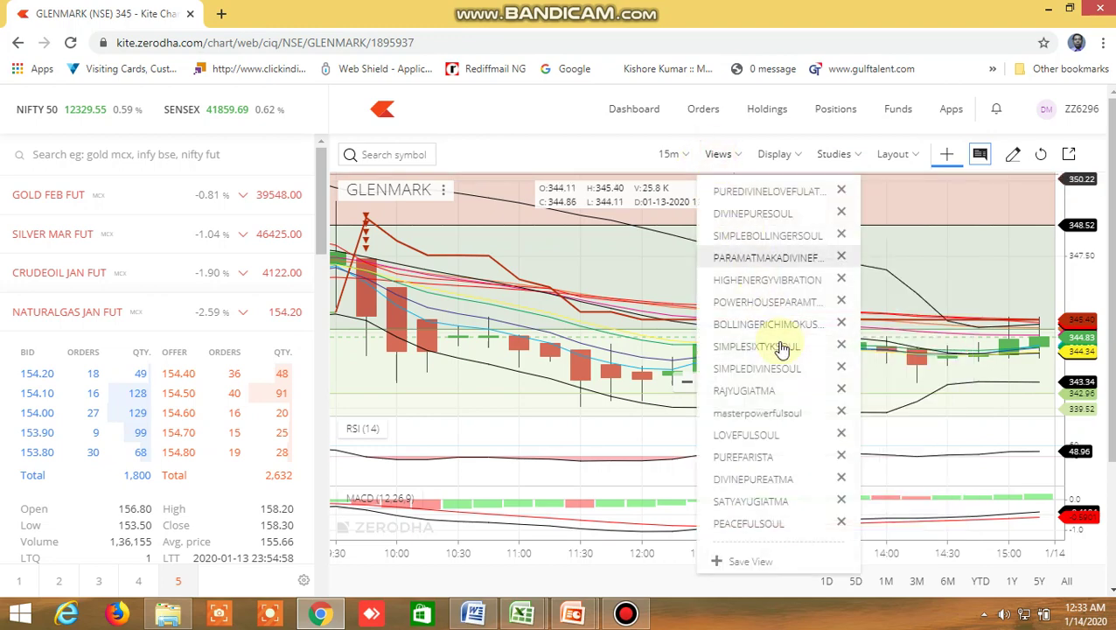
{"action": "left_click", "coordinate": [745, 393]}
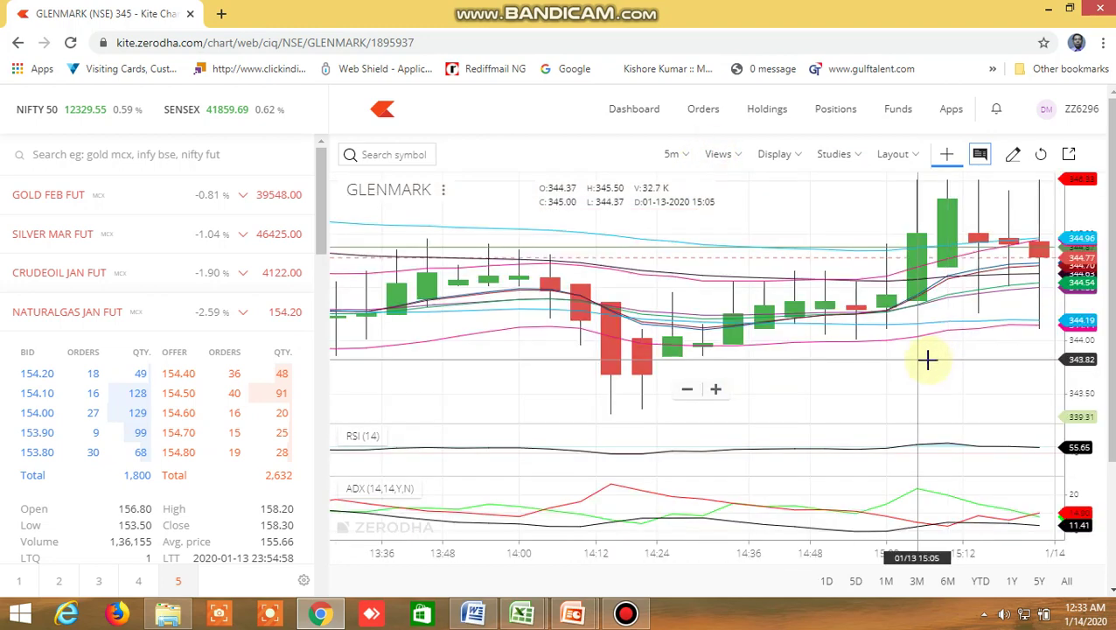
{"action": "left_click", "coordinate": [853, 156]}
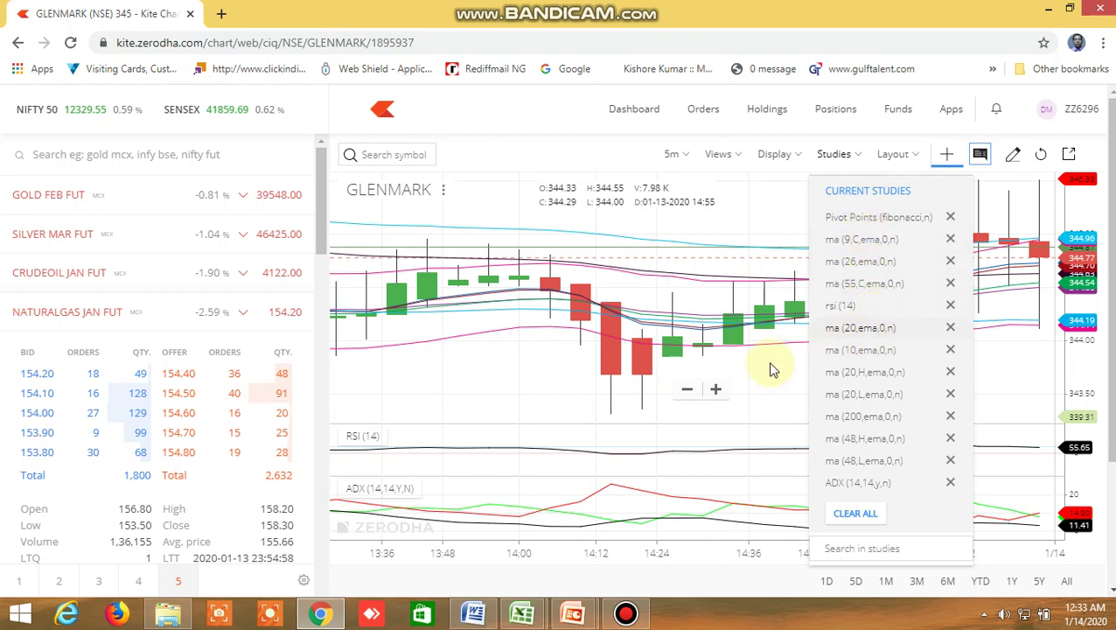
{"action": "left_click", "coordinate": [745, 368]}
{"action": "left_click", "coordinate": [726, 154]}
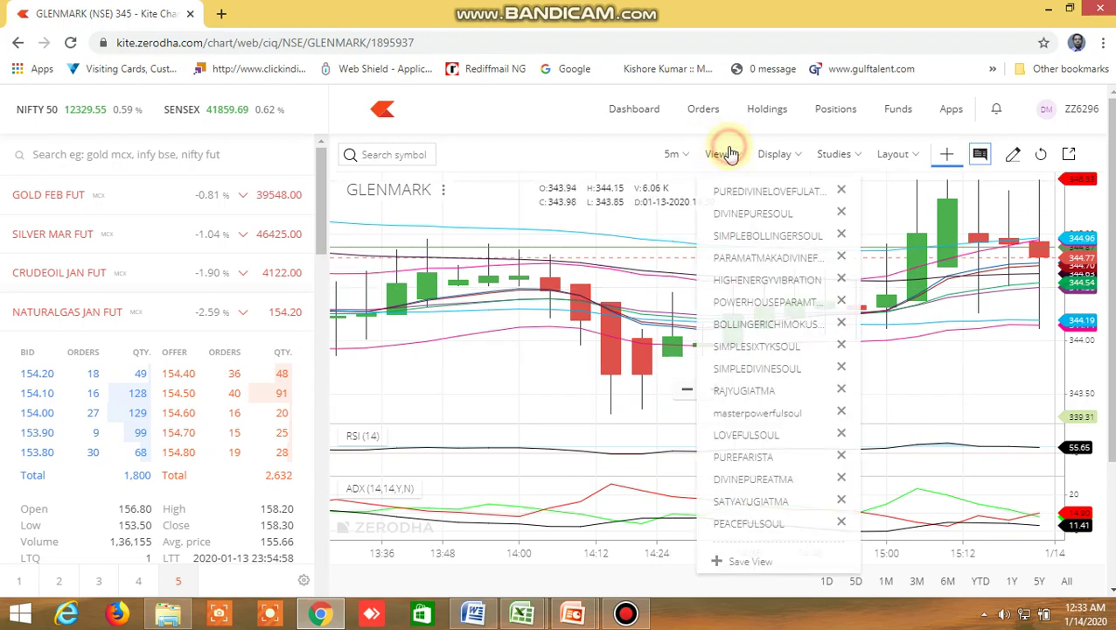
{"action": "left_click", "coordinate": [717, 156]}
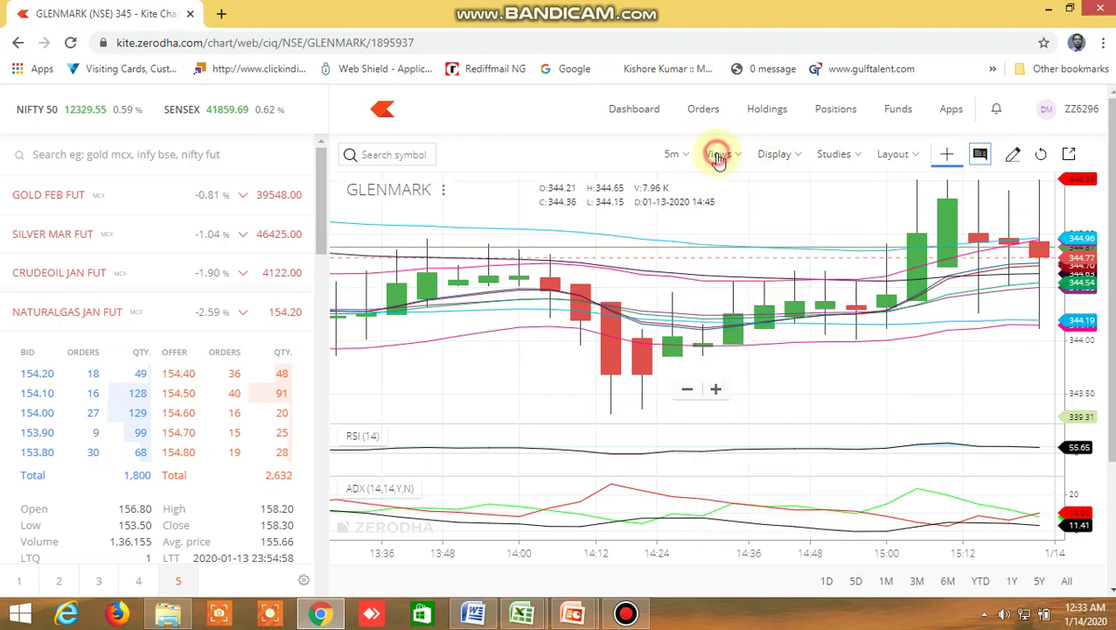
Clear all studies from the GLENMARK chart and set its interval to 1 D.
{"action": "left_click", "coordinate": [835, 154]}
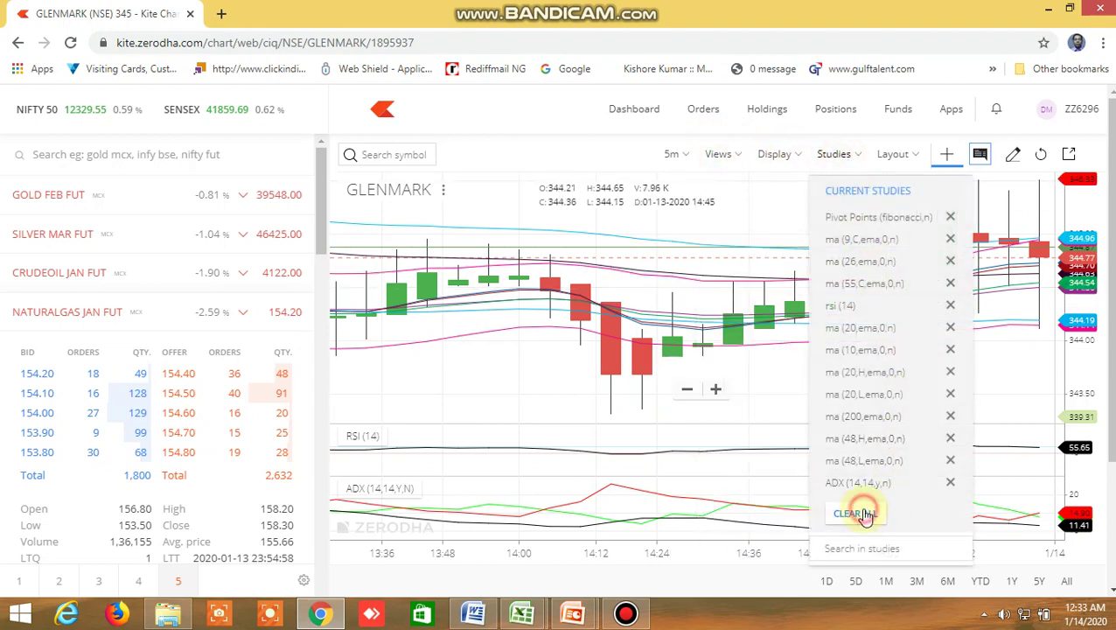
{"action": "left_click", "coordinate": [857, 513]}
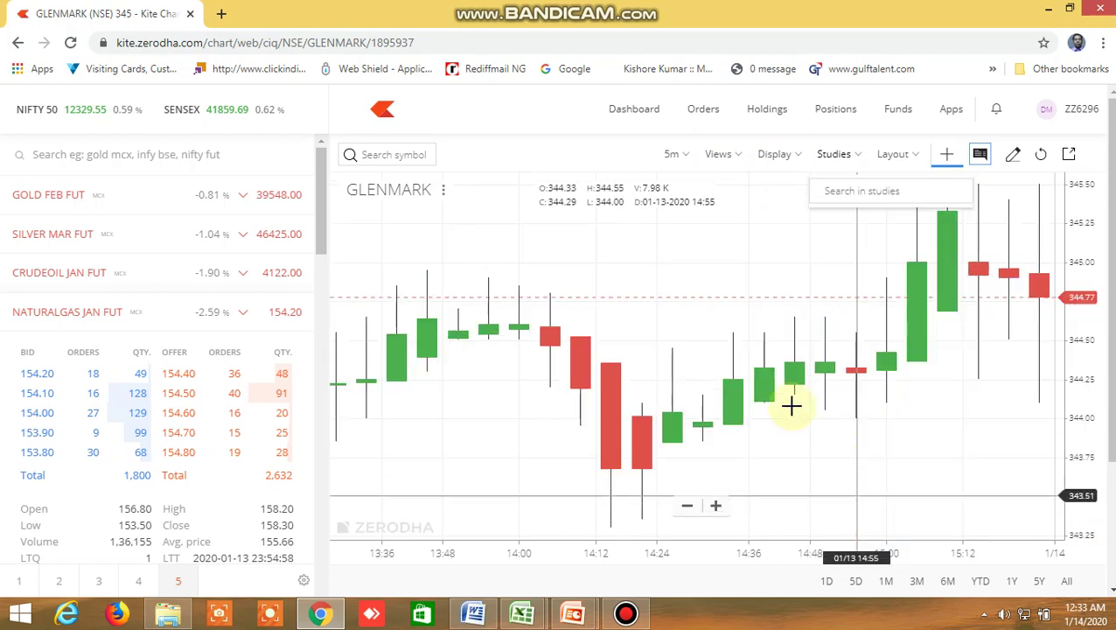
{"action": "left_click", "coordinate": [678, 154]}
{"action": "left_click", "coordinate": [690, 456]}
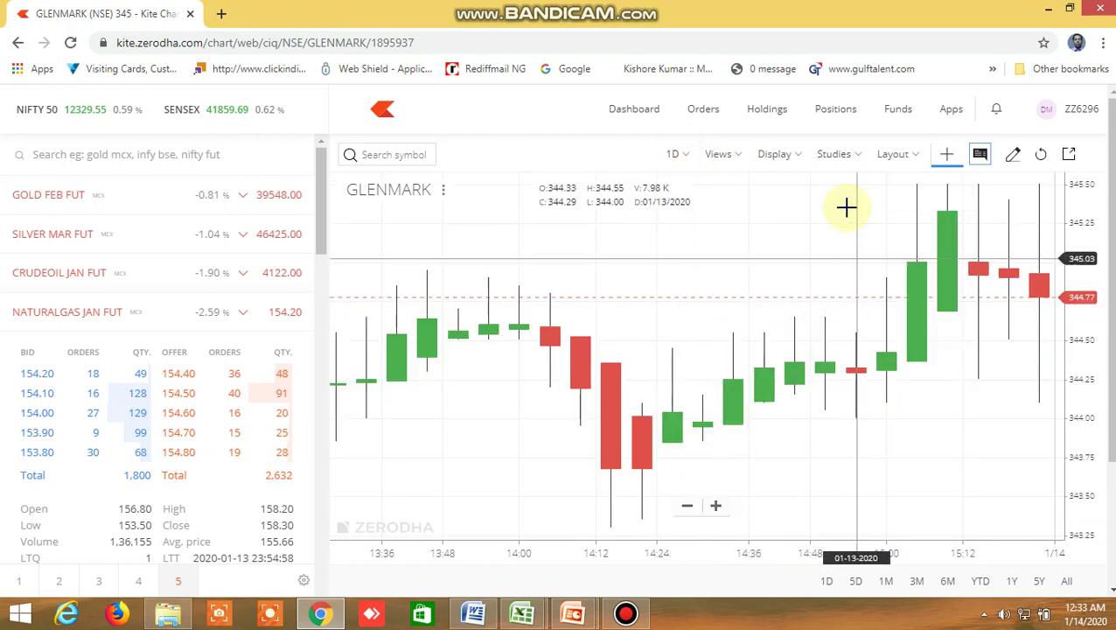
Add a simple Moving Average study with period 100 on the Close field and inspect it against the daily candles.
{"action": "left_click", "coordinate": [852, 156]}
{"action": "left_click", "coordinate": [851, 191]}
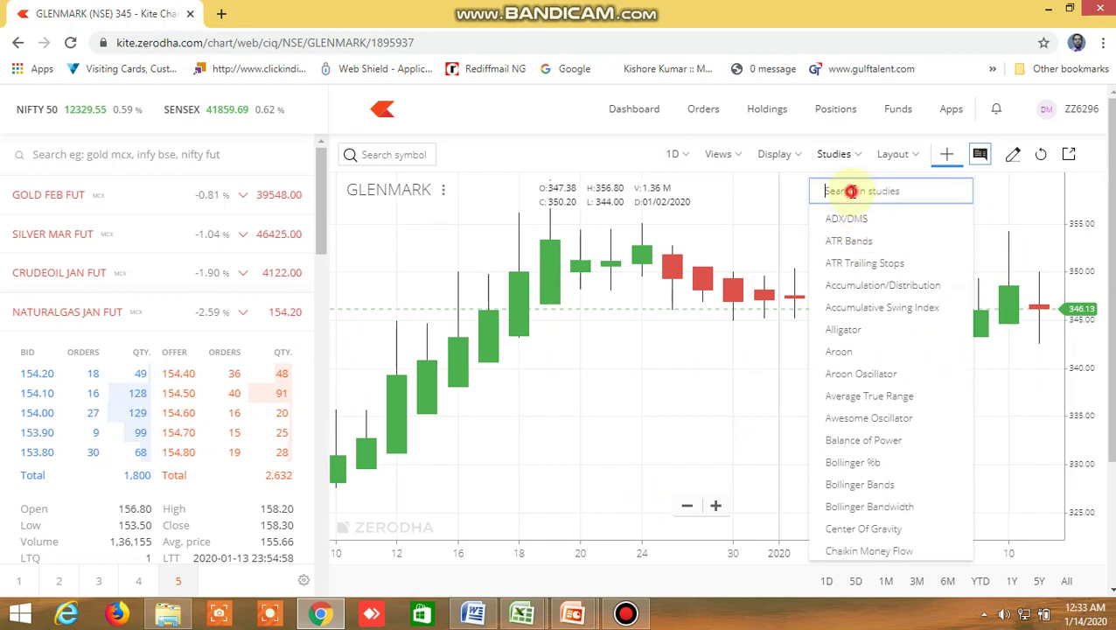
{"action": "type", "text": "moving"}
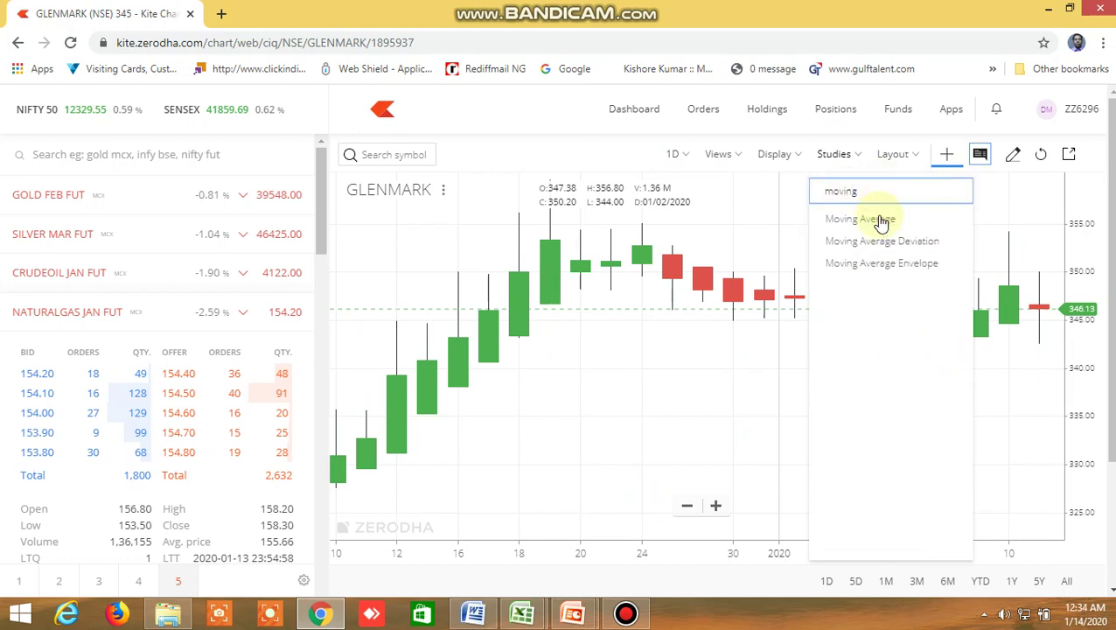
{"action": "left_click", "coordinate": [880, 223]}
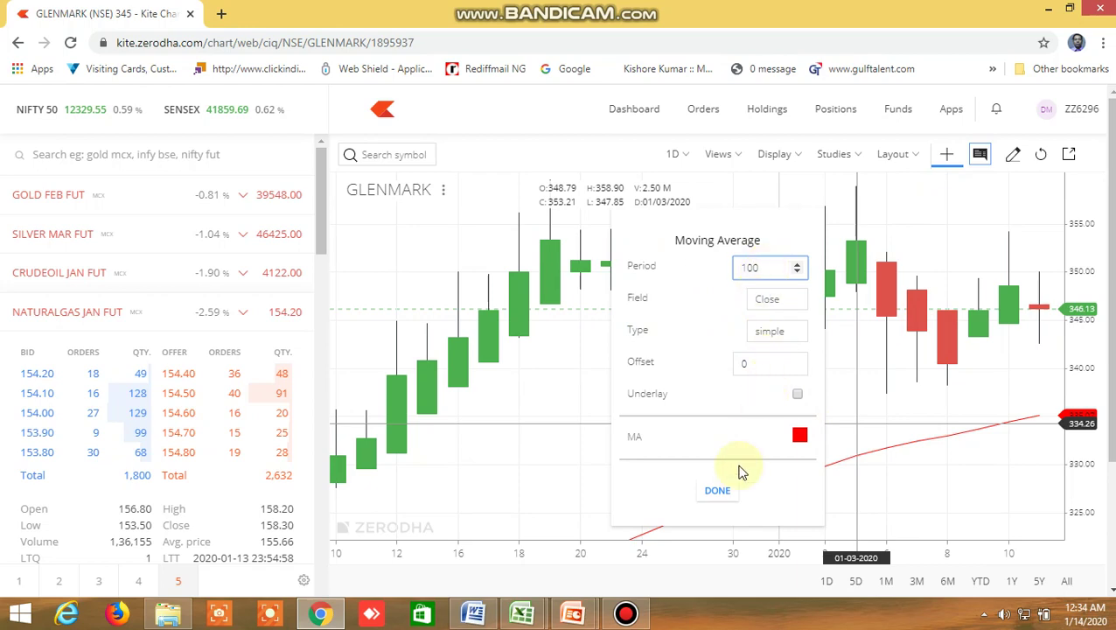
{"action": "left_click", "coordinate": [717, 492]}
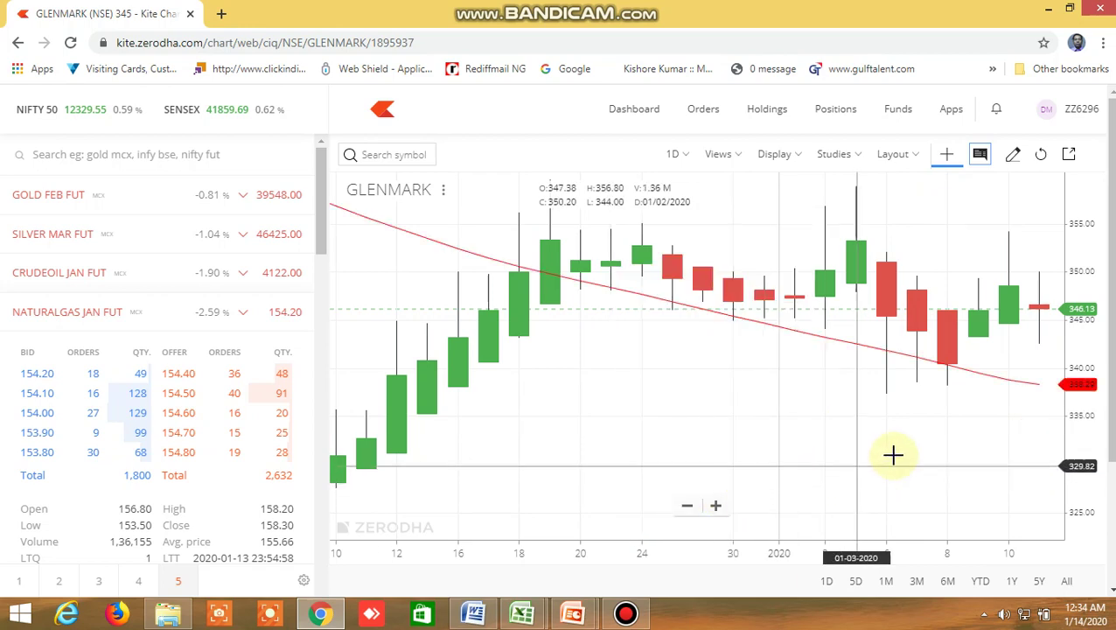
{"action": "scroll", "coordinate": [892, 455], "scroll_direction": "down", "scroll_amount": 4}
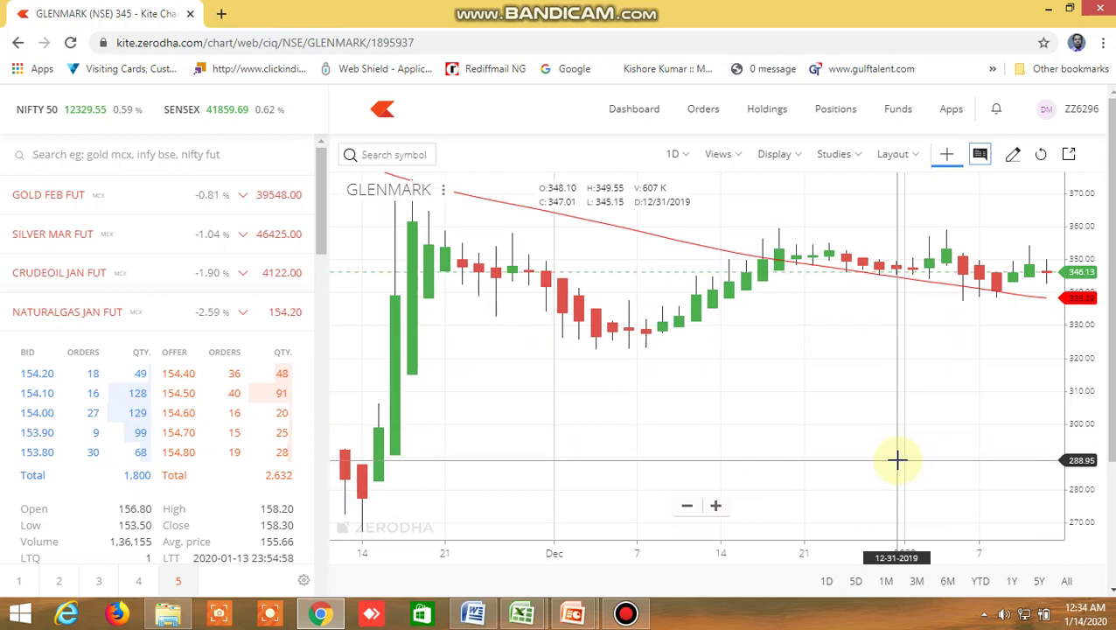
{"action": "scroll", "coordinate": [893, 456], "scroll_direction": "up", "scroll_amount": 5}
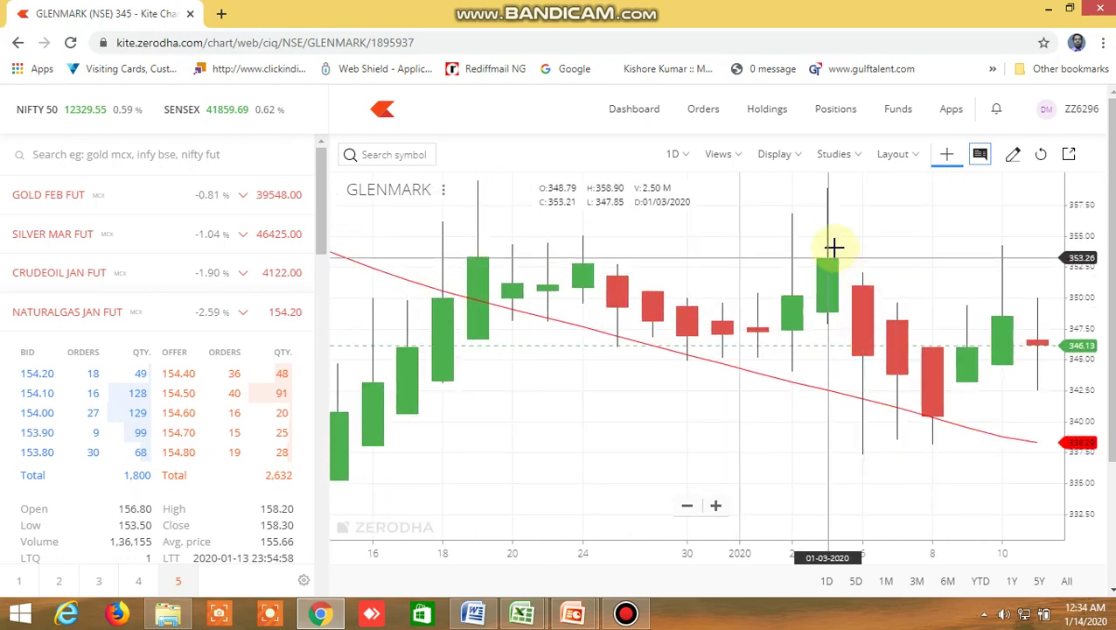
Change the GLENMARK chart's display type to standard candles showing the actual daily prices.
{"action": "left_click", "coordinate": [796, 155]}
{"action": "left_click", "coordinate": [796, 155]}
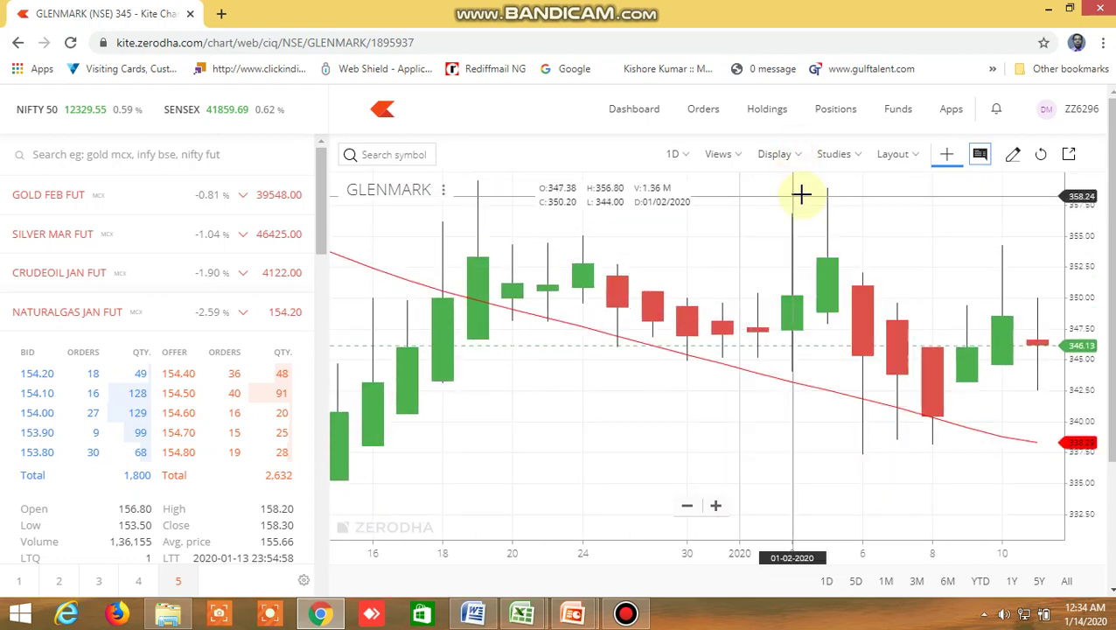
{"action": "left_click", "coordinate": [791, 154]}
{"action": "left_click", "coordinate": [776, 216]}
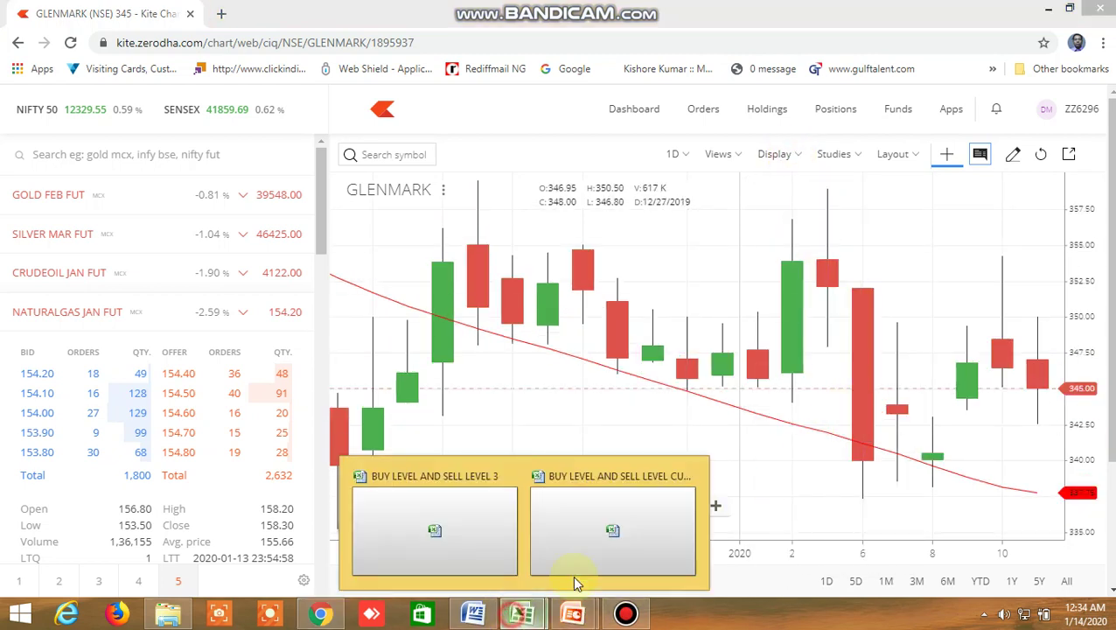
Switch back to the screener workbook in Excel and check GLENMARK's HIGH, LOW and CLOSE cells in row 52.
{"action": "mouse_move", "coordinate": [574, 612]}
{"action": "left_click", "coordinate": [635, 531]}
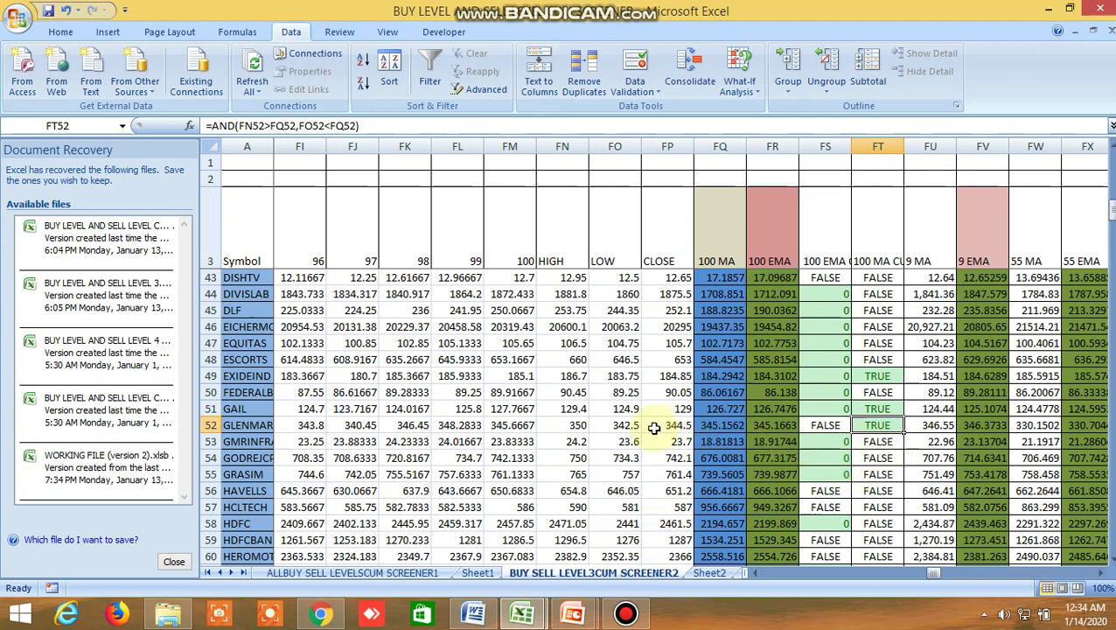
{"action": "left_click", "coordinate": [574, 427]}
{"action": "left_click", "coordinate": [617, 426]}
{"action": "left_click", "coordinate": [669, 426]}
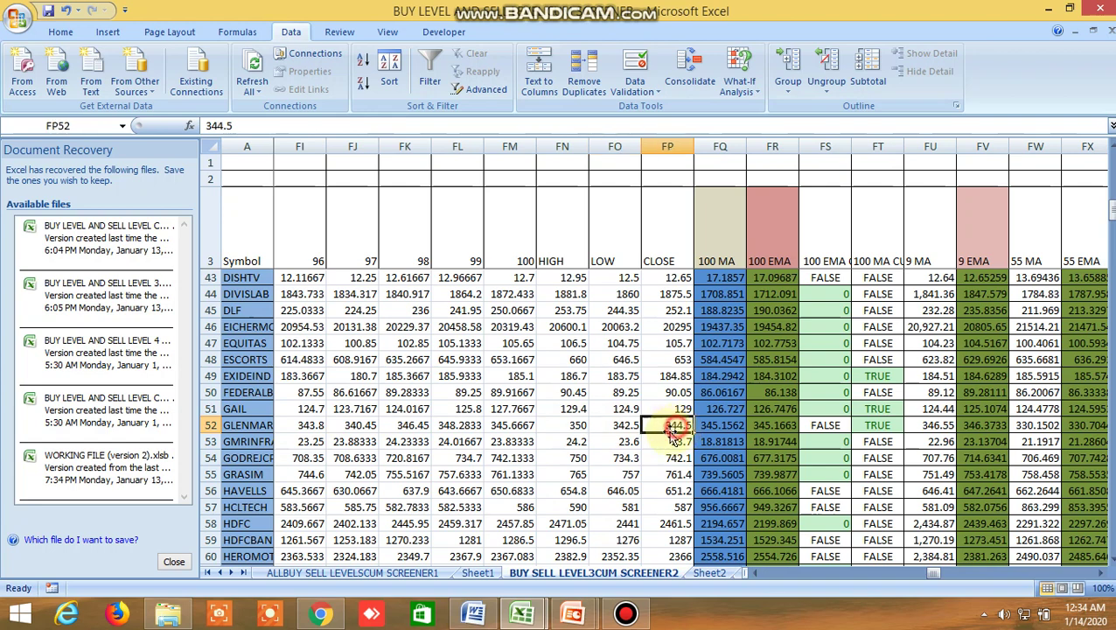
Switch to the GLENMARK chart in Chrome and check its latest daily candle and the list of applied studies.
{"action": "left_click", "coordinate": [341, 605]}
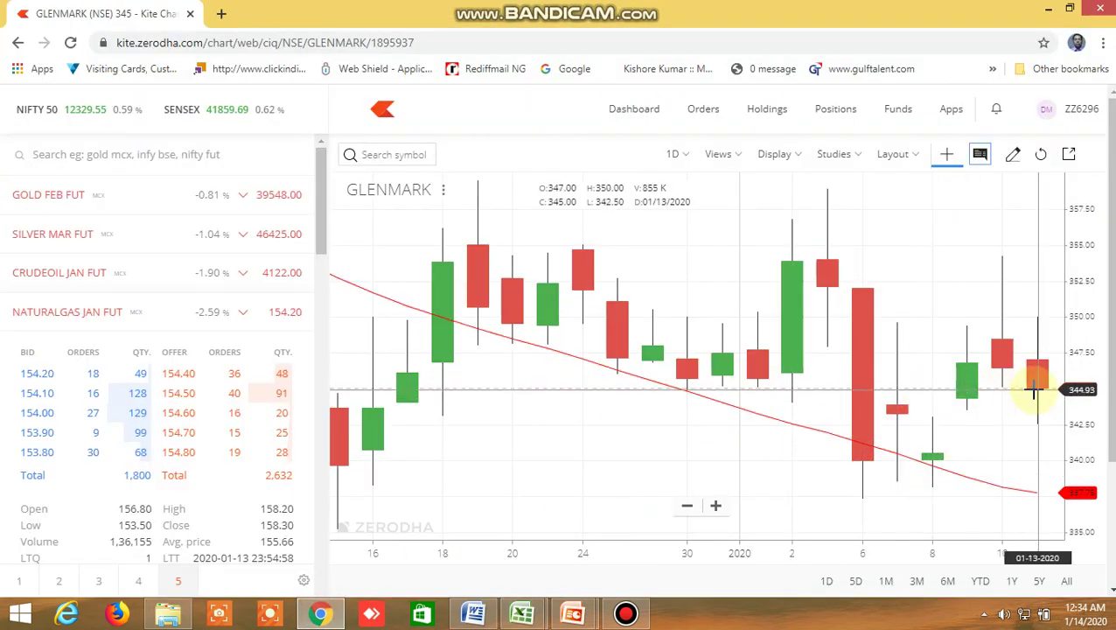
{"action": "left_click", "coordinate": [840, 153]}
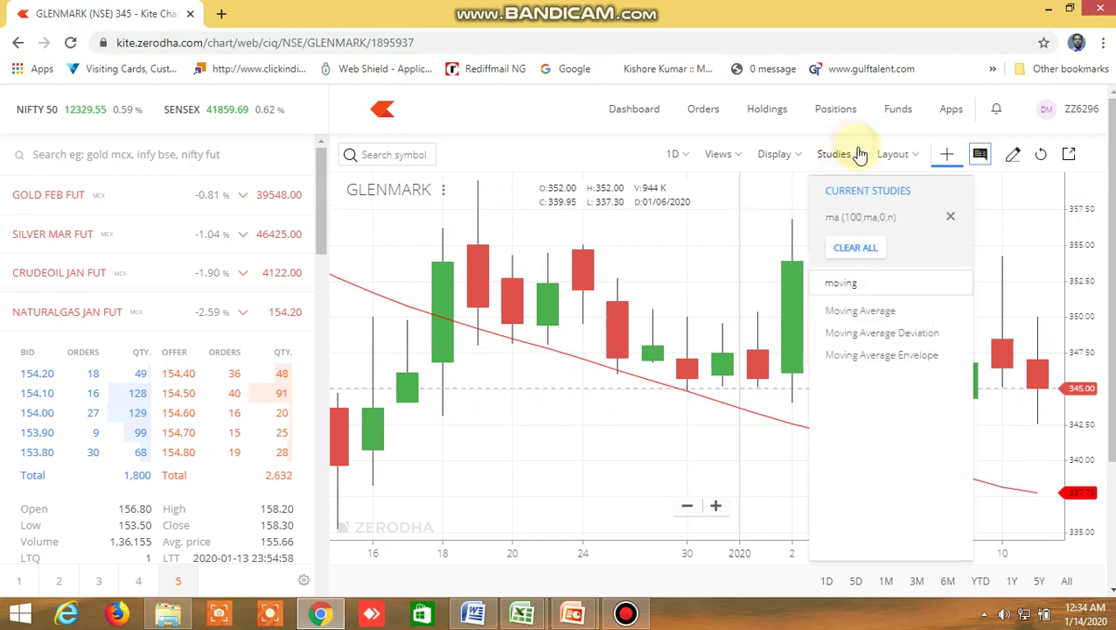
{"action": "left_click", "coordinate": [747, 249]}
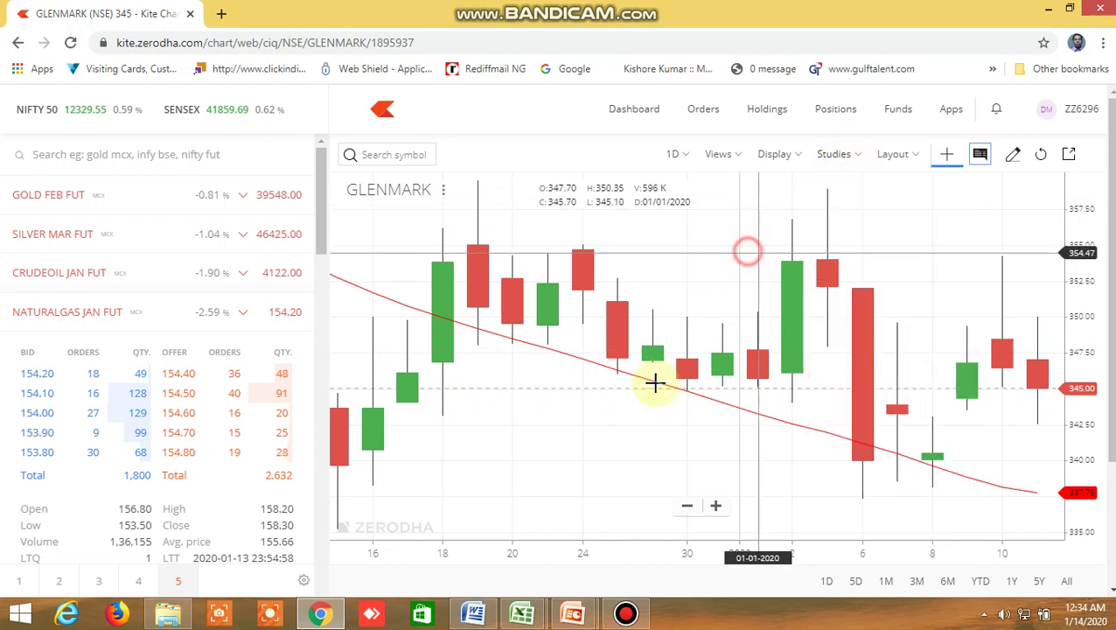
Switch back to the Excel screener and inspect the 100 MA crossing formula for EXIDEIND in cell FT49.
{"action": "left_click", "coordinate": [520, 612]}
{"action": "left_click", "coordinate": [622, 567]}
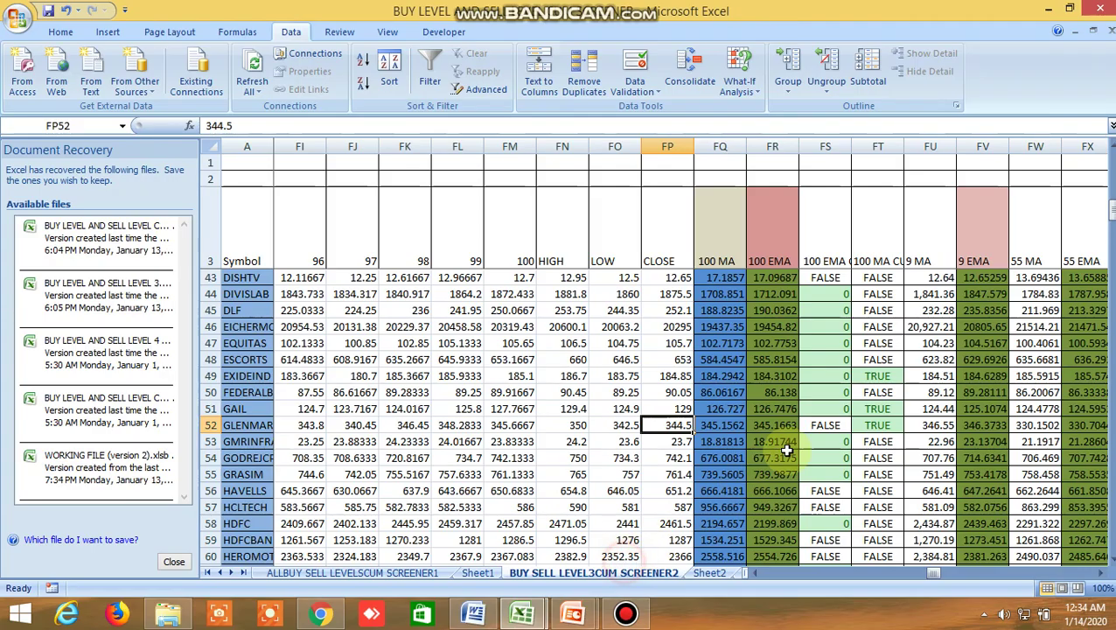
{"action": "left_click", "coordinate": [888, 374]}
Switch to the Kite chart in Chrome and load the NSE symbol EXIDEIND.
{"action": "left_click", "coordinate": [320, 612]}
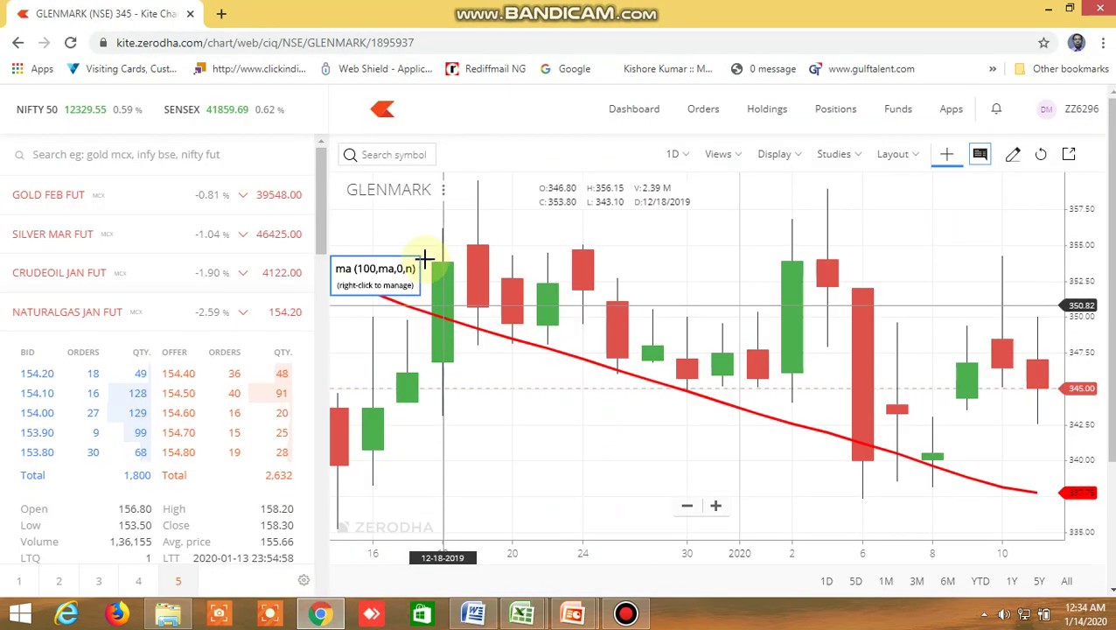
{"action": "left_click", "coordinate": [413, 156]}
{"action": "type", "text": "exi"}
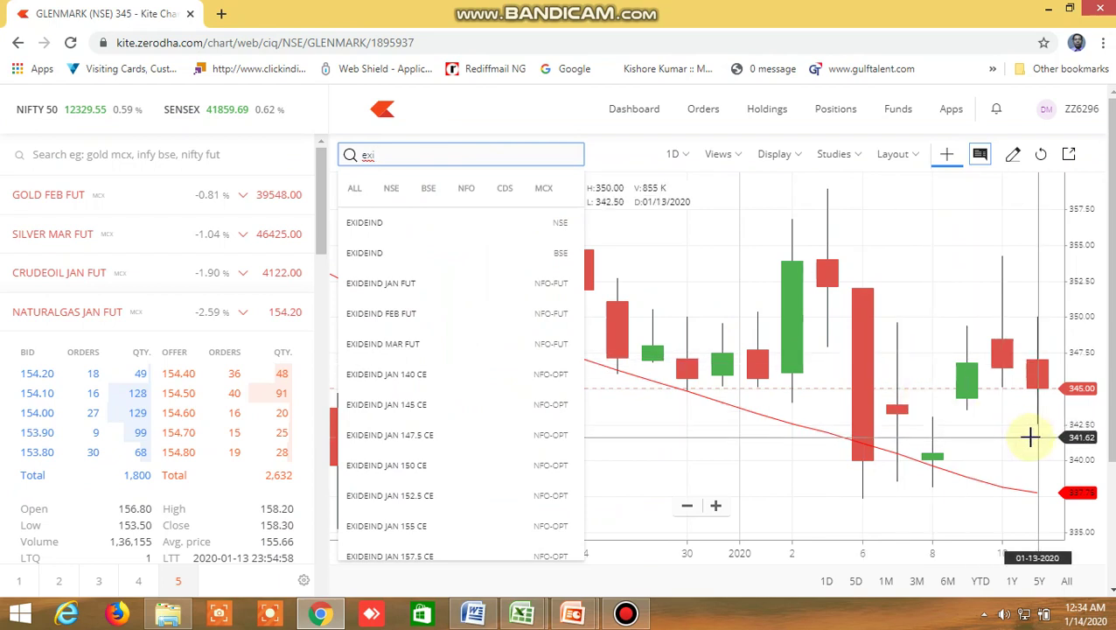
{"action": "left_click", "coordinate": [371, 222]}
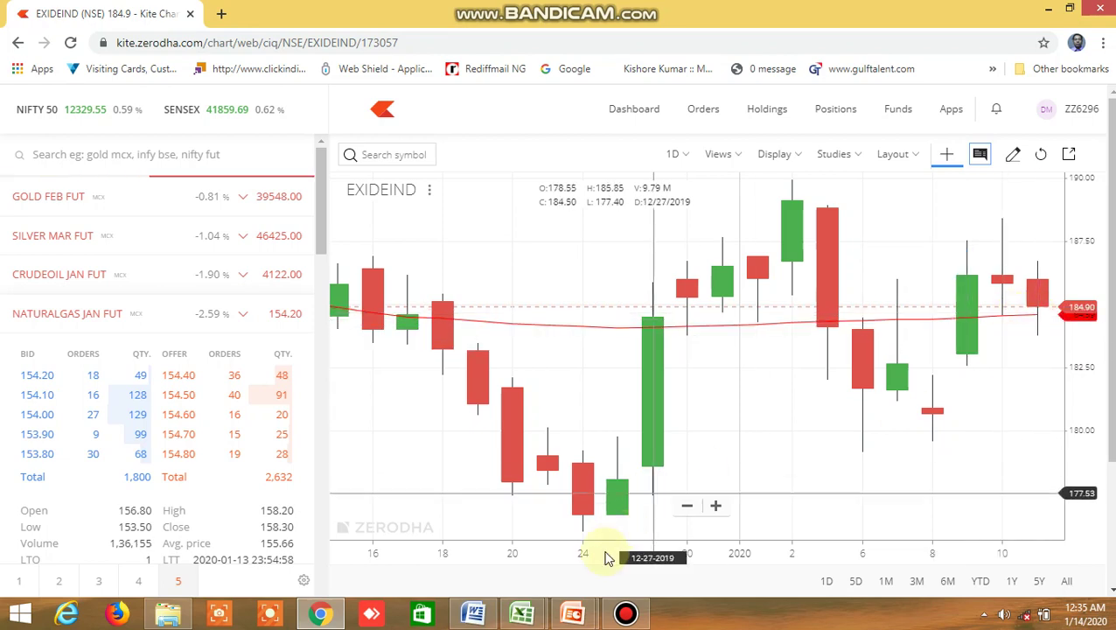
Return to the Excel screener and check EXIDEIND's HIGH and LOW cells in row 49.
{"action": "mouse_move", "coordinate": [522, 613]}
{"action": "left_click", "coordinate": [645, 549]}
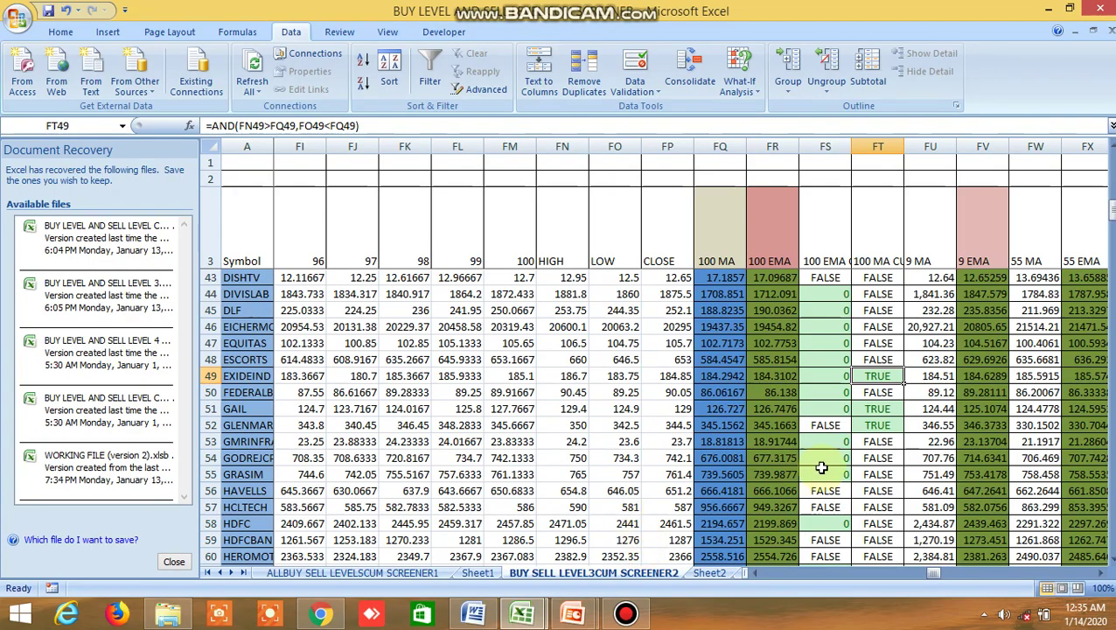
{"action": "left_click", "coordinate": [575, 379]}
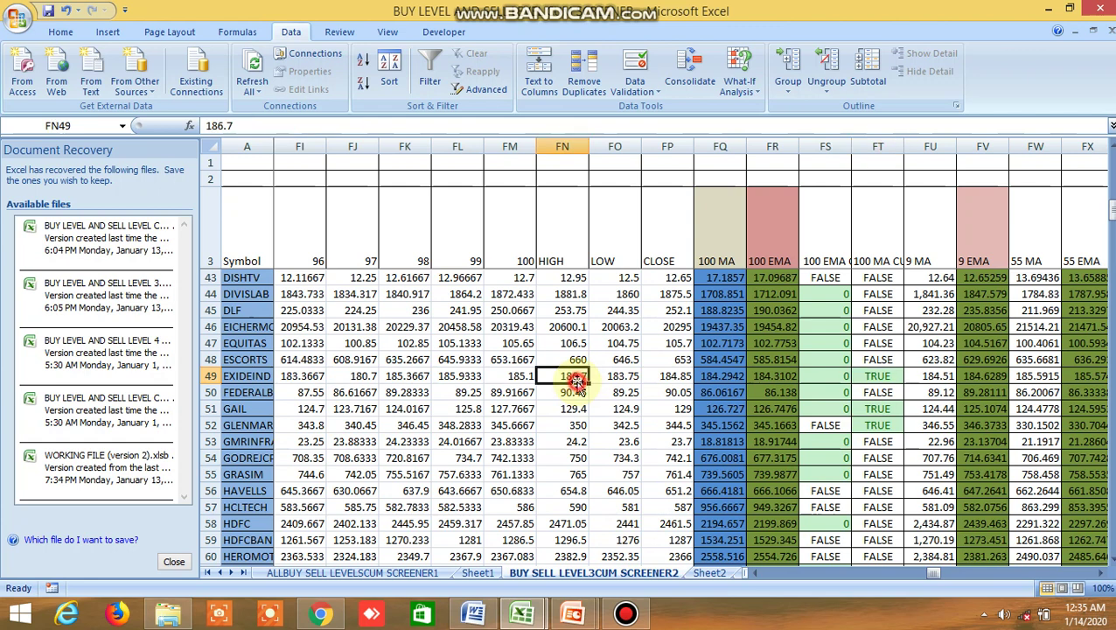
{"action": "left_click", "coordinate": [623, 376]}
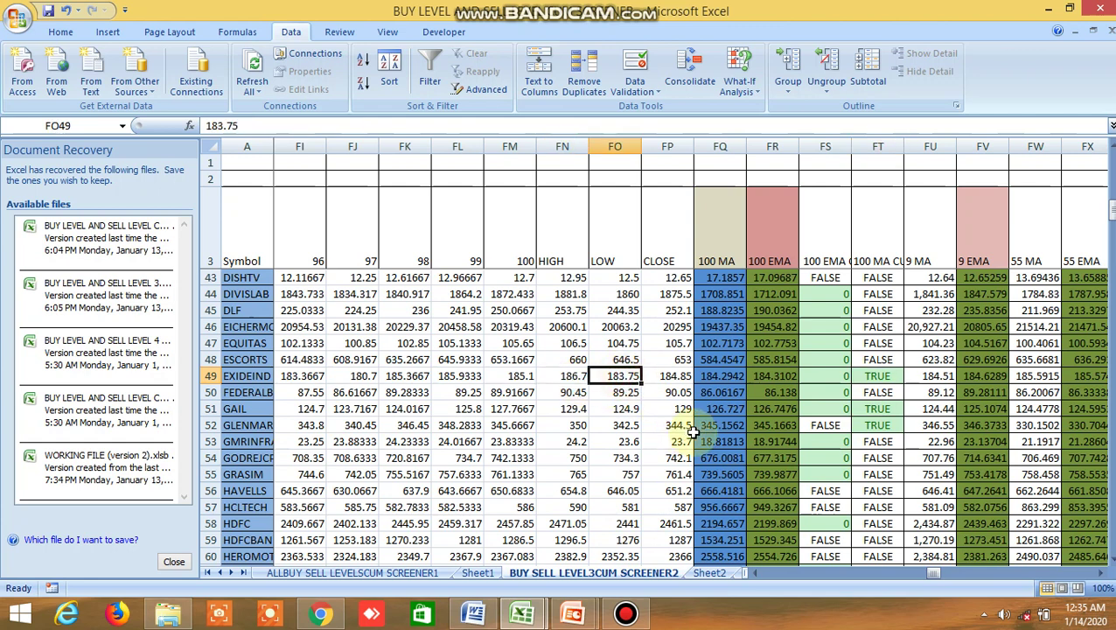
Open the INSIDE THE BAR WITH NR7 sheet and go to the INSIDE THE BAR columns for the first symbols.
{"action": "left_click", "coordinate": [710, 573]}
{"action": "key", "text": "ctrl+Page_Down"}
{"action": "key", "text": "ctrl+Page_Down"}
{"action": "key", "text": "ctrl+Page_Down"}
{"action": "left_click", "coordinate": [714, 573]}
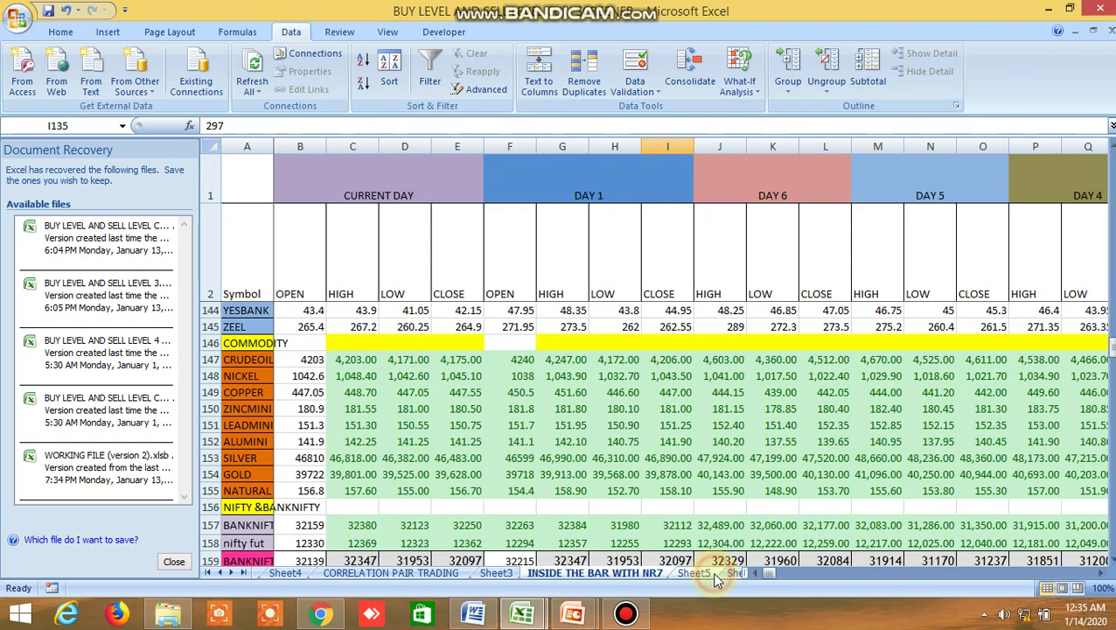
{"action": "left_click_drag", "start_coordinate": [769, 567], "coordinate": [783, 572]}
{"action": "scroll", "coordinate": [571, 408], "scroll_direction": "up", "scroll_amount": 20}
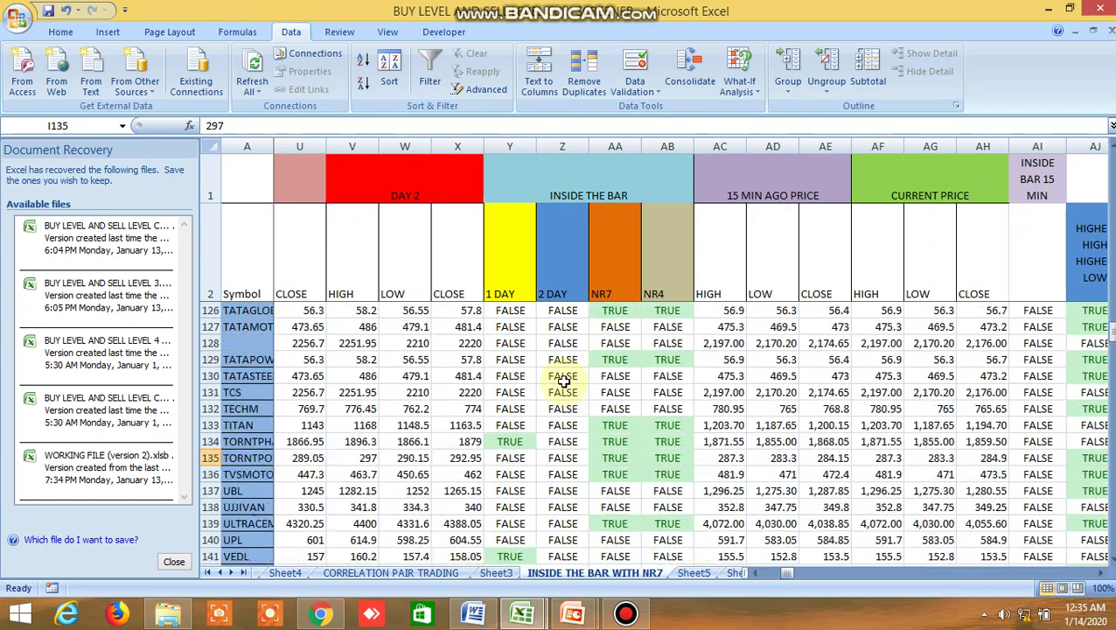
{"action": "scroll", "coordinate": [521, 342], "scroll_direction": "up", "scroll_amount": 20}
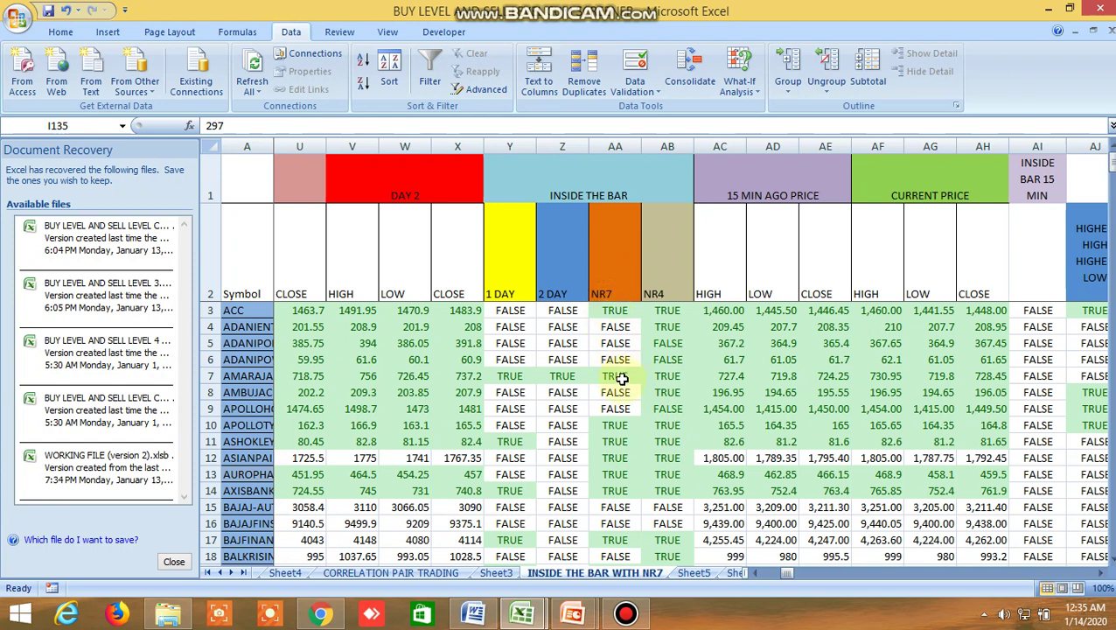
Inspect the NR7 formula in cell AA6 and the NR4 and 1 DAY signals in row 7.
{"action": "left_click", "coordinate": [667, 378]}
{"action": "left_click", "coordinate": [615, 360]}
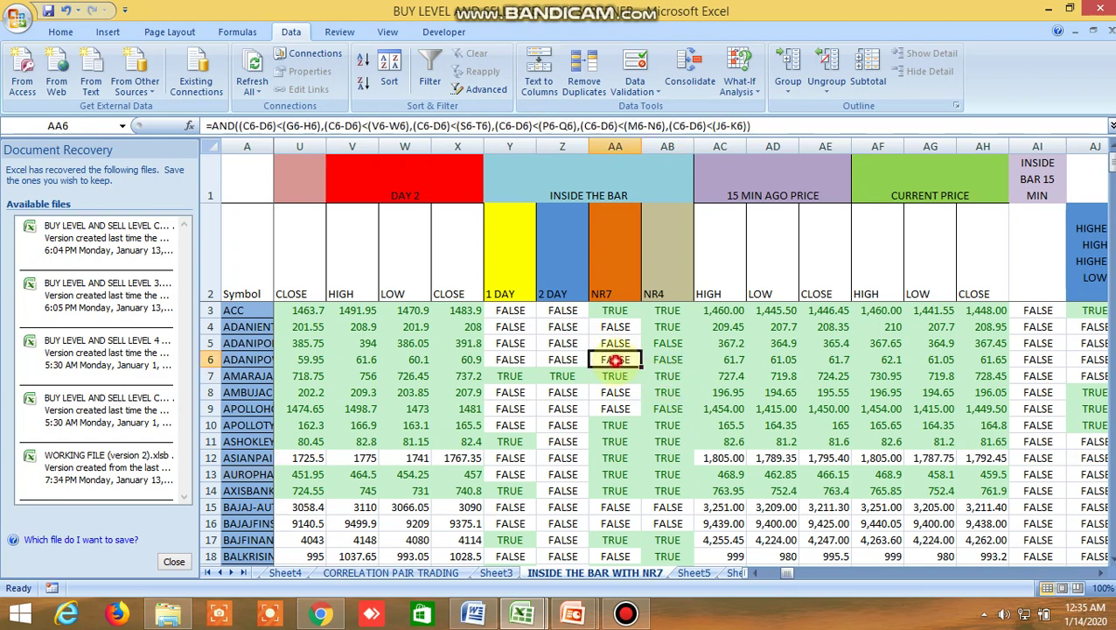
{"action": "left_click", "coordinate": [667, 377]}
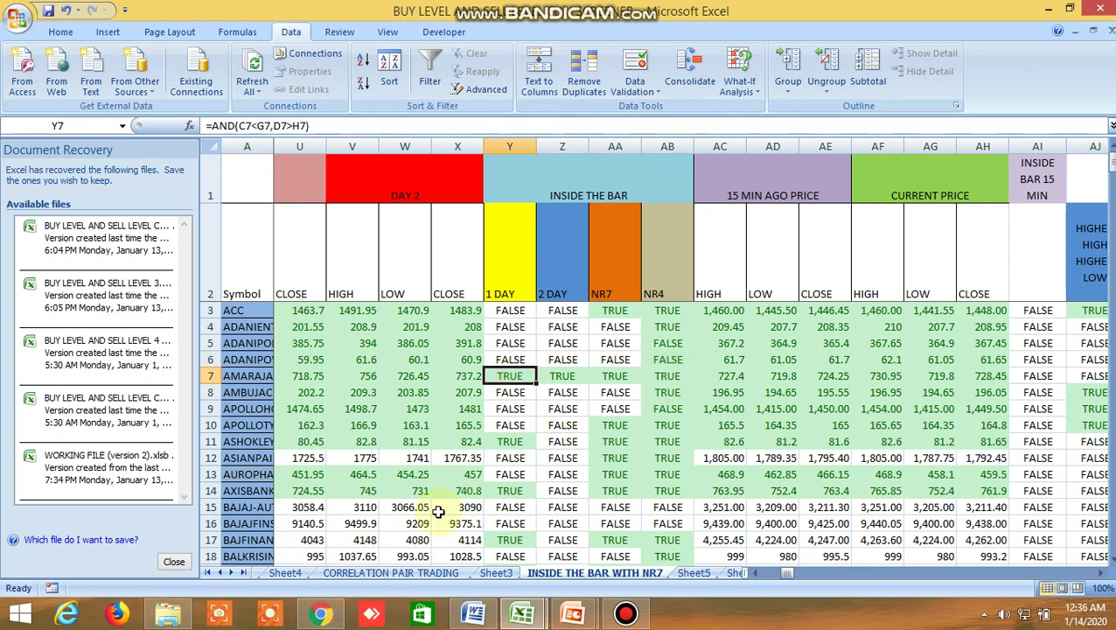
Switch to the Kite chart in Chrome.
{"action": "left_click", "coordinate": [320, 613]}
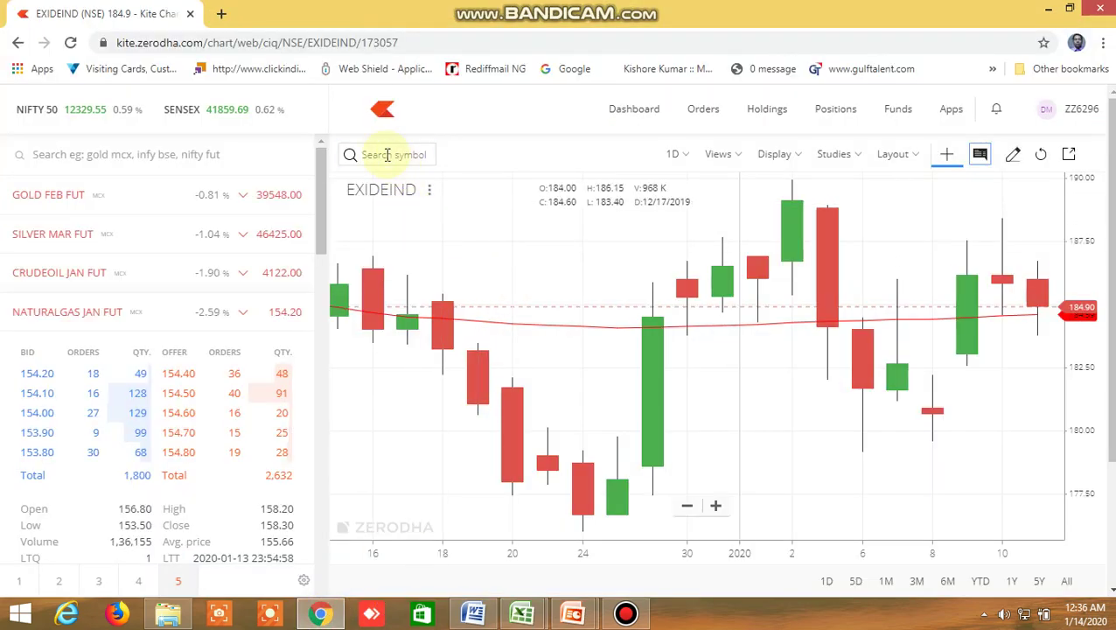